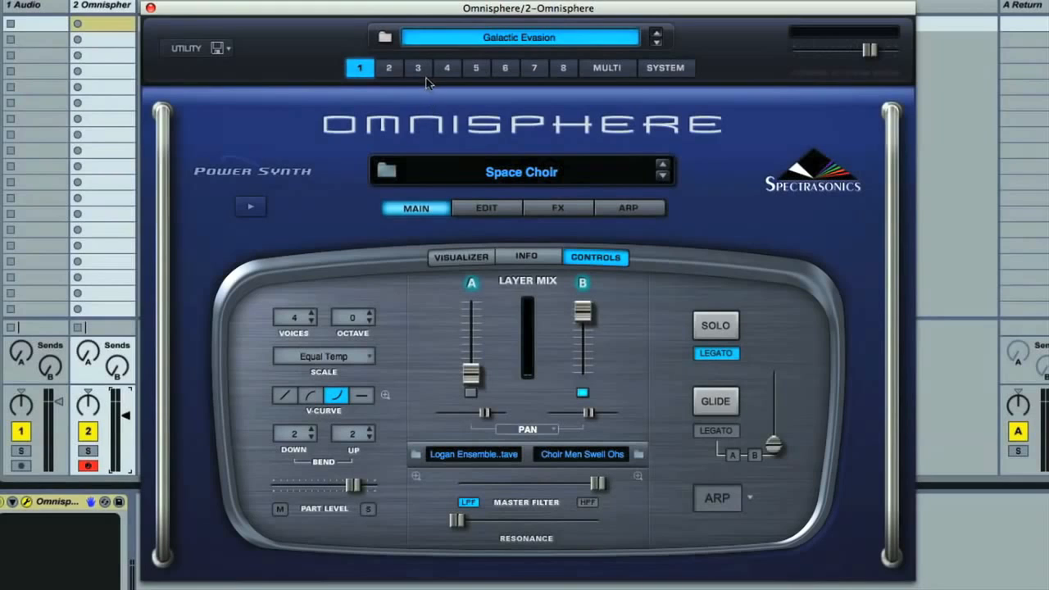
- View parts 3, 6 and 8 of the Galactic Evasion multi, and return to part 1
left_click(421, 73)
left_click(497, 74)
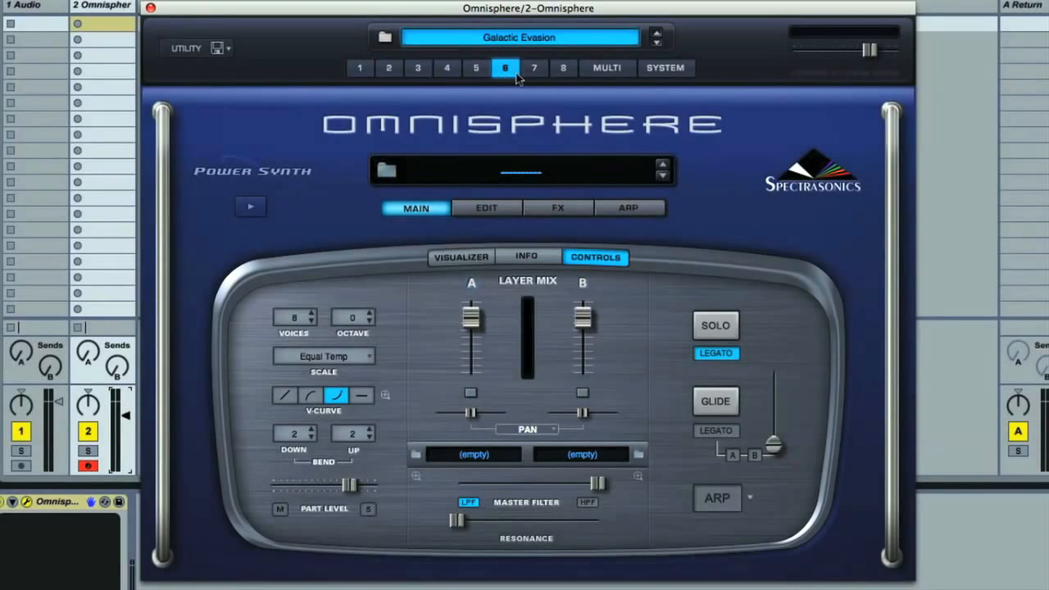
left_click(568, 75)
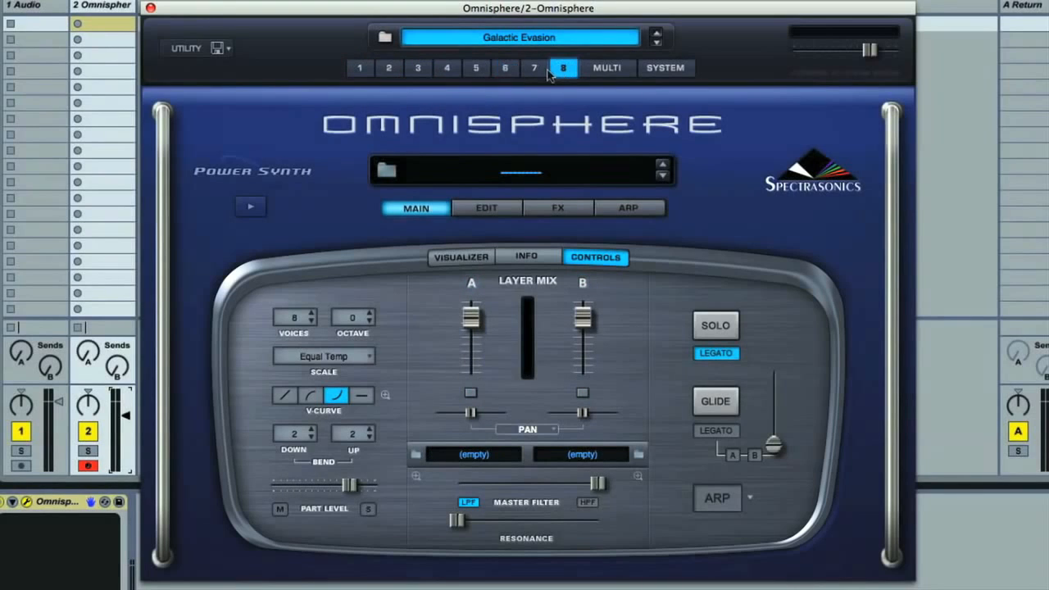
left_click(357, 72)
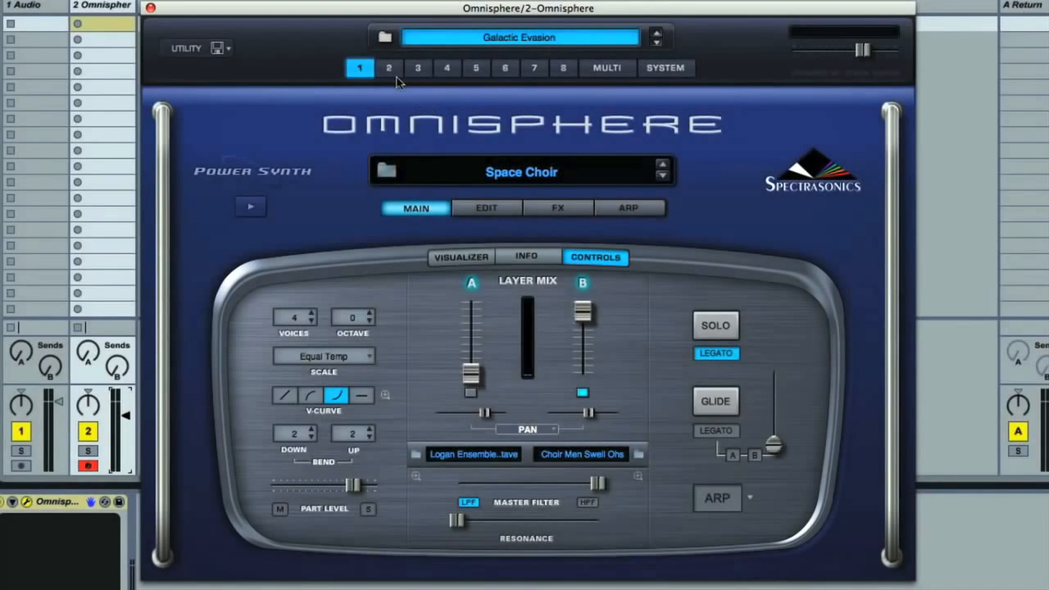
- Compare the patches in parts 2, 3 and 4, and view the remaining parts through part 8
left_click(390, 71)
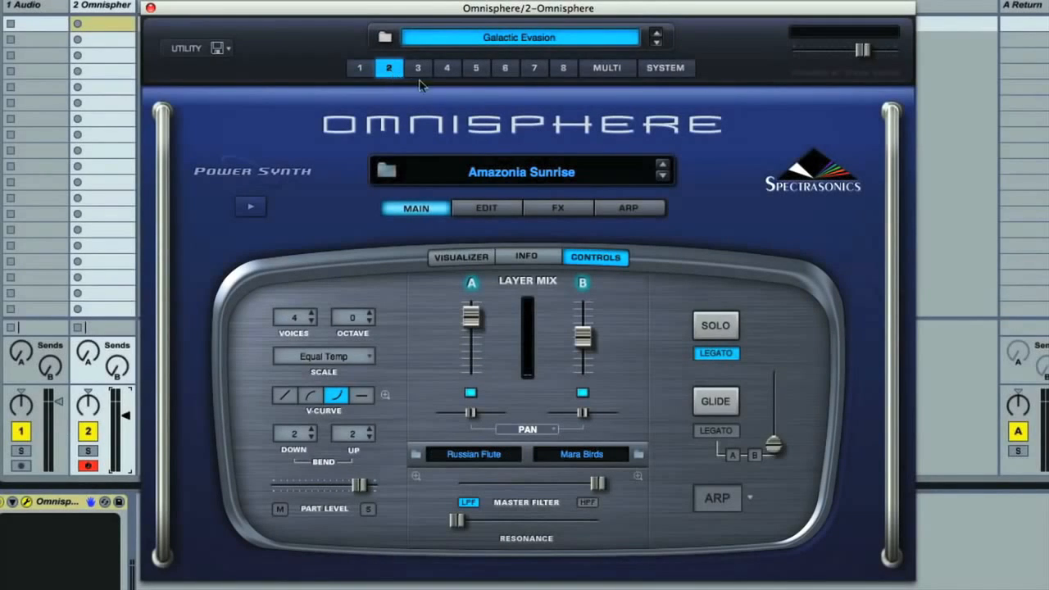
left_click(419, 71)
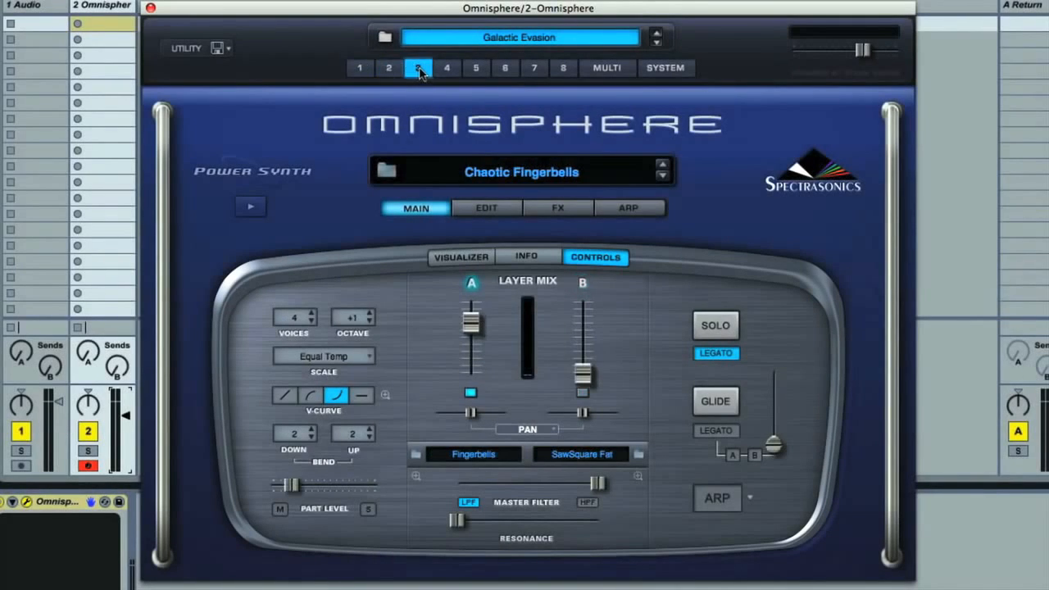
left_click(456, 75)
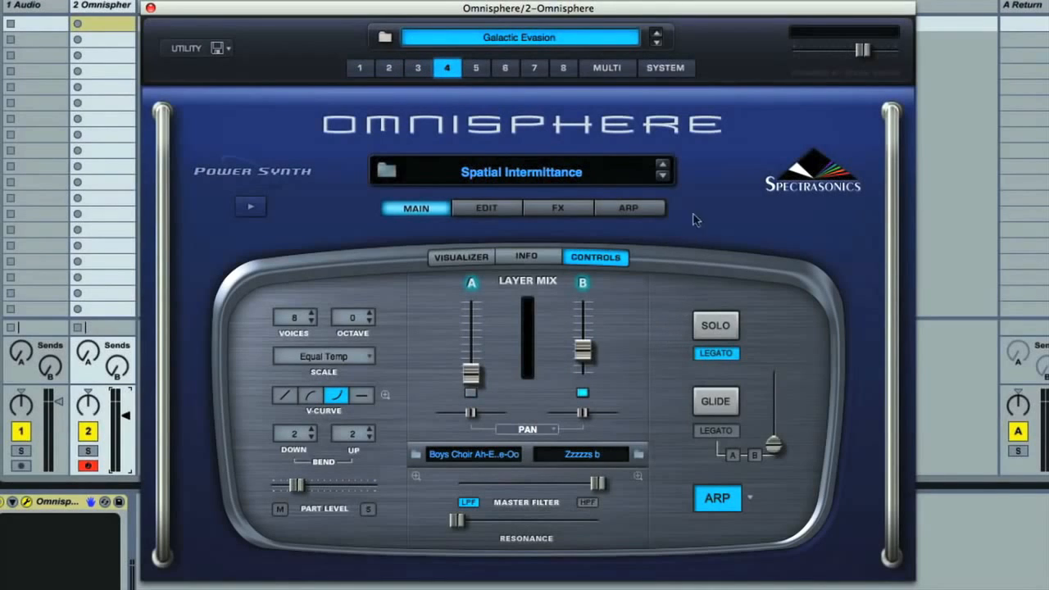
left_click(419, 71)
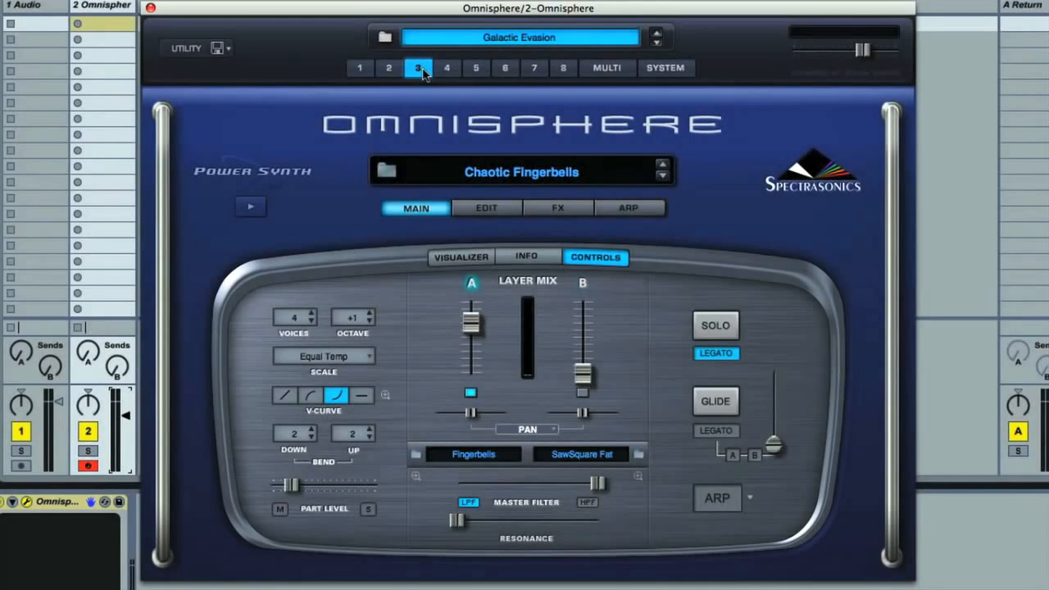
left_click(391, 72)
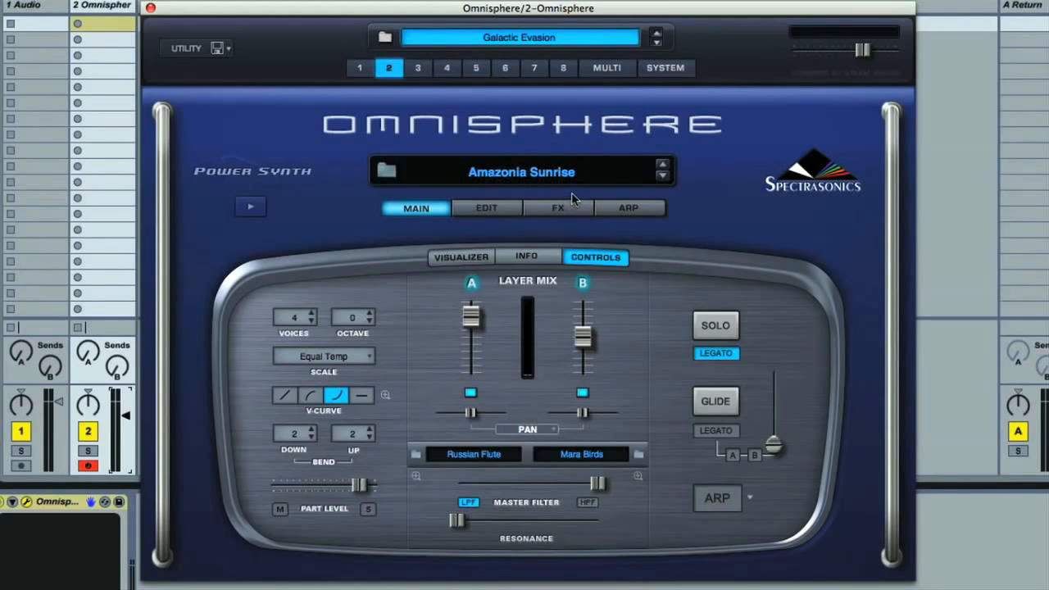
left_click(418, 69)
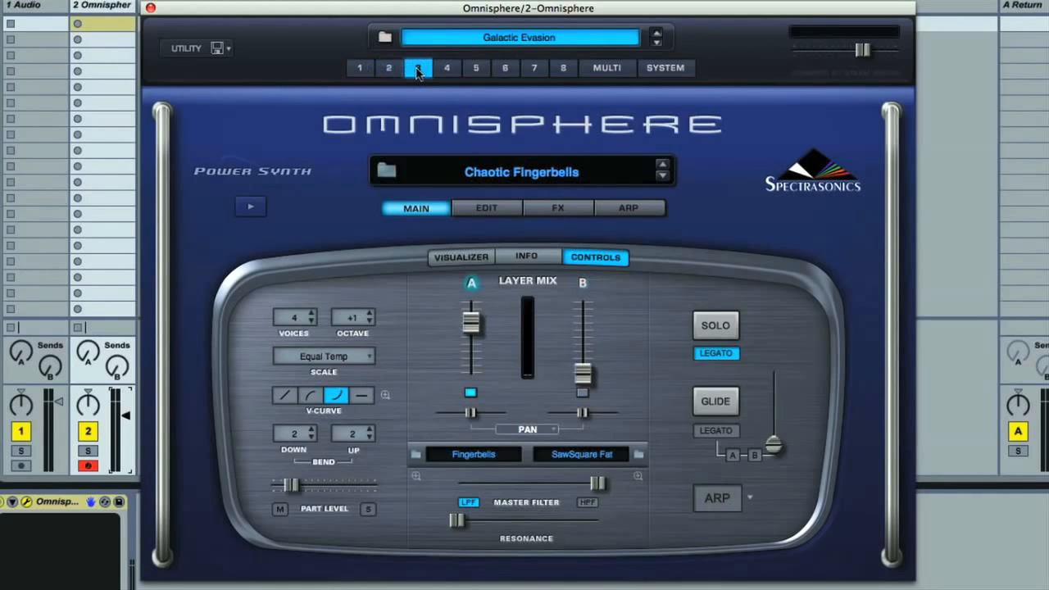
left_click(448, 69)
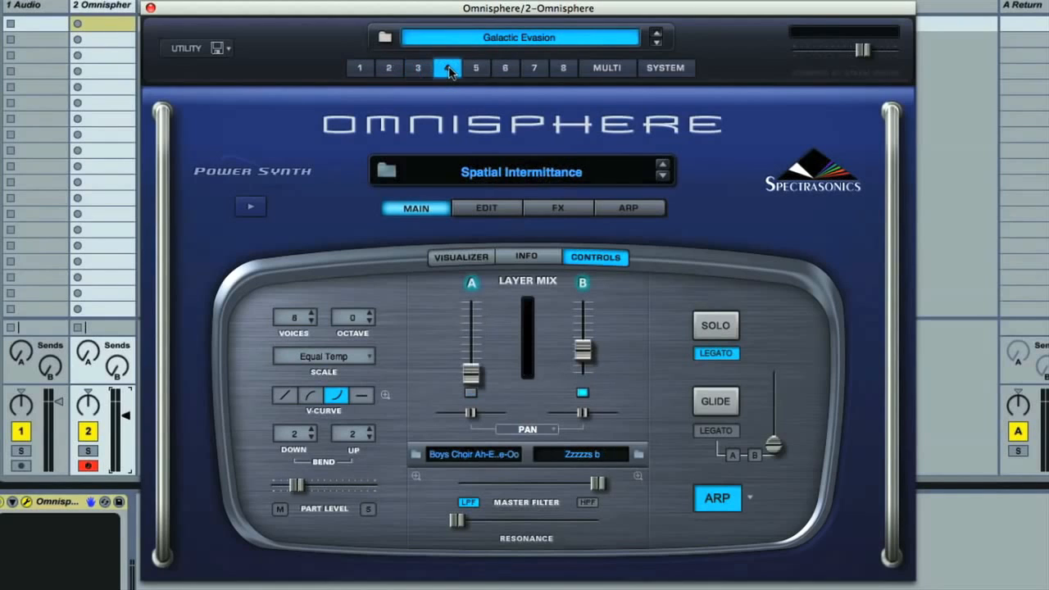
left_click(475, 69)
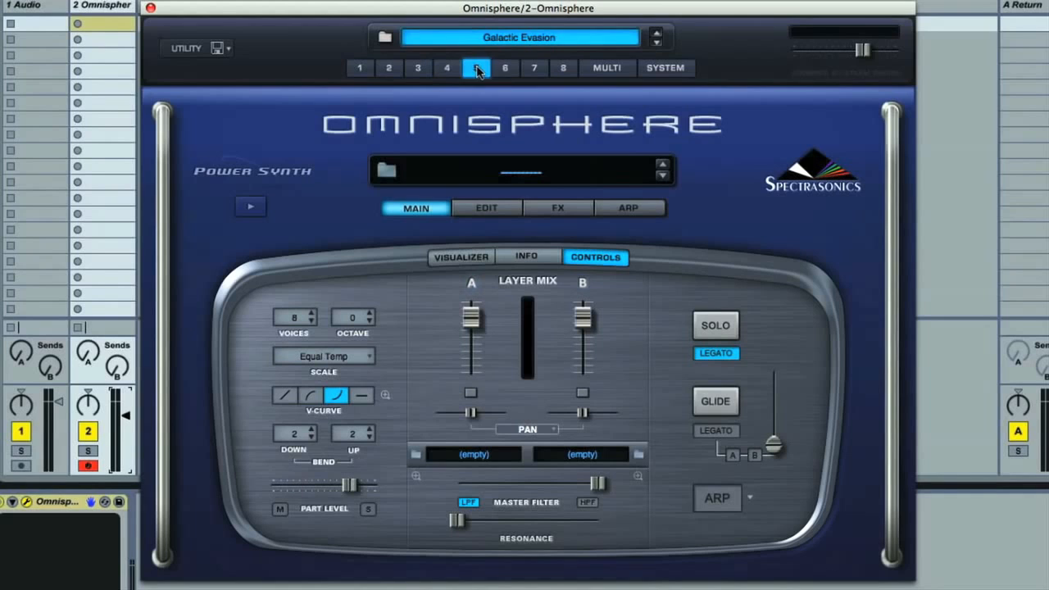
left_click(505, 69)
left_click(534, 71)
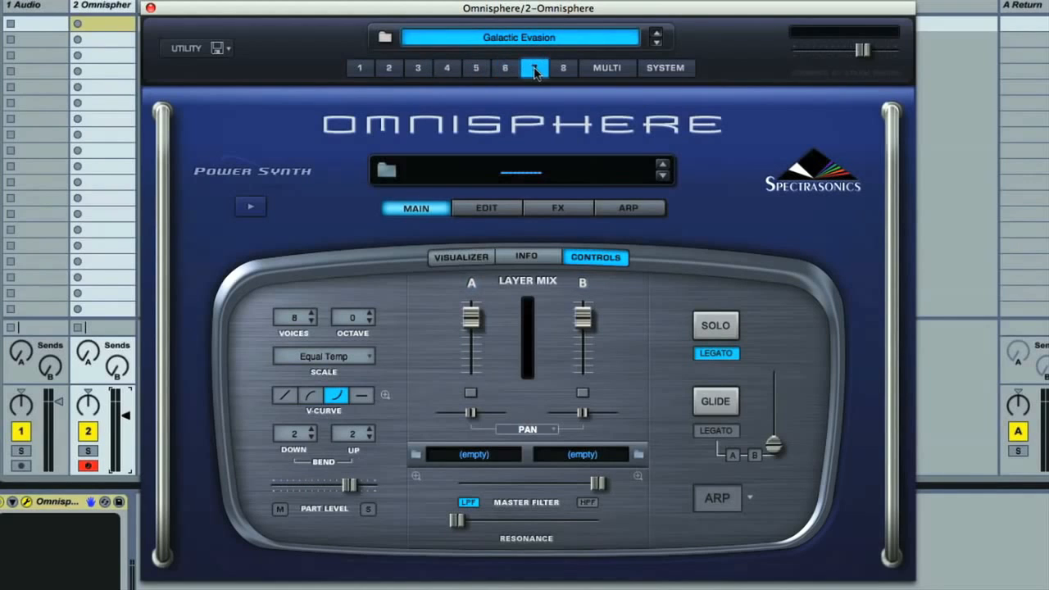
left_click(562, 70)
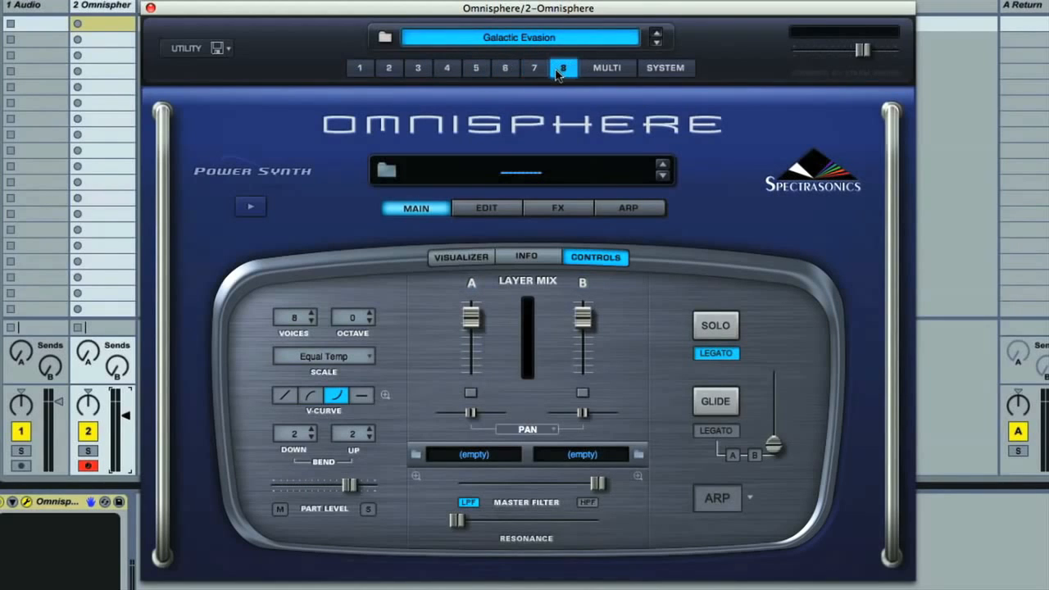
- Open the multi mixer, solo the Space Choir part to audition it, and release the solo
left_click(607, 69)
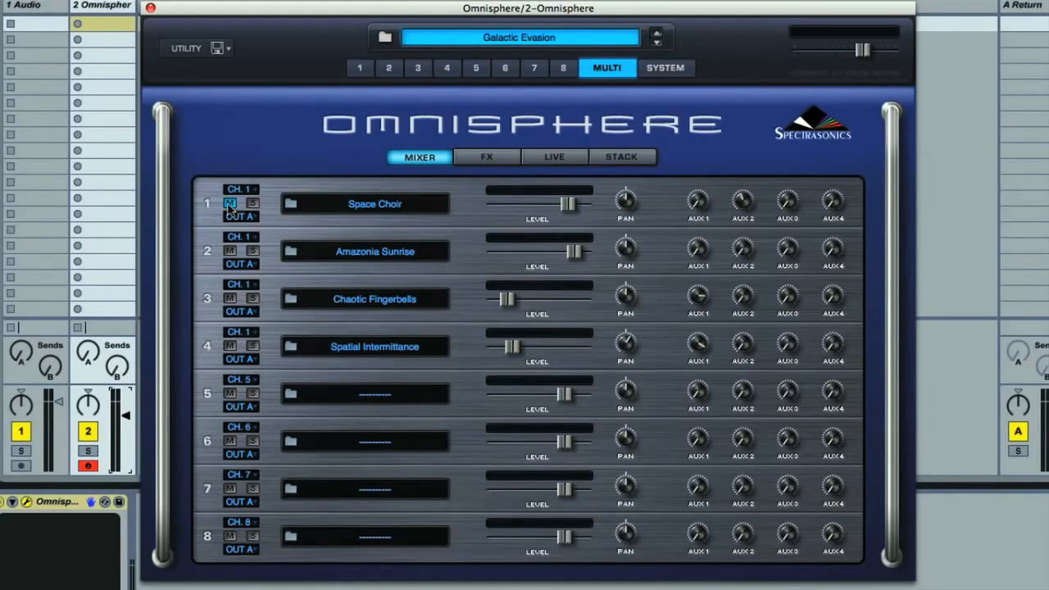
left_click(252, 203)
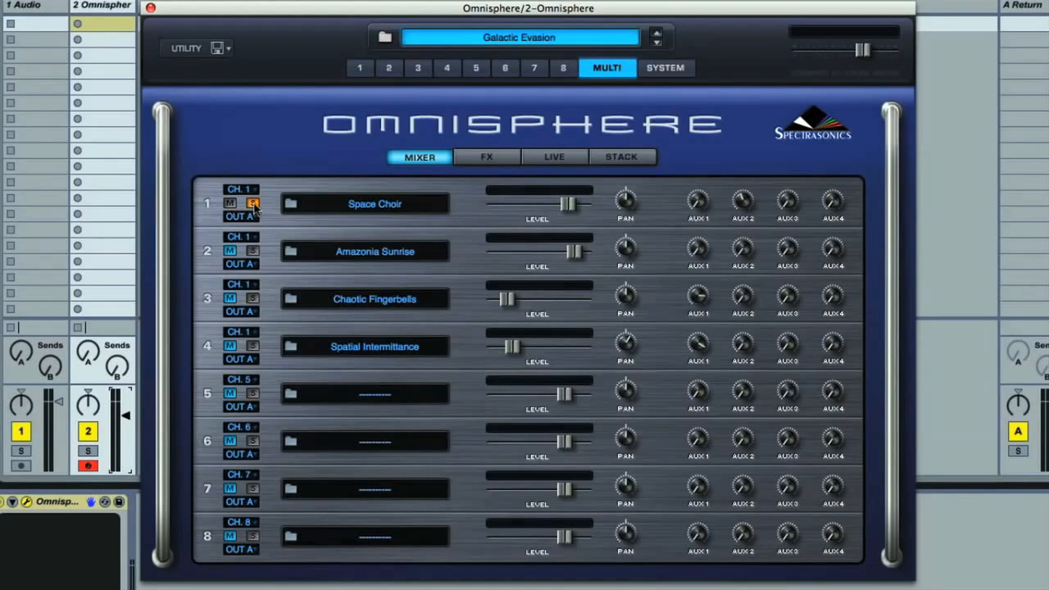
left_click(253, 204)
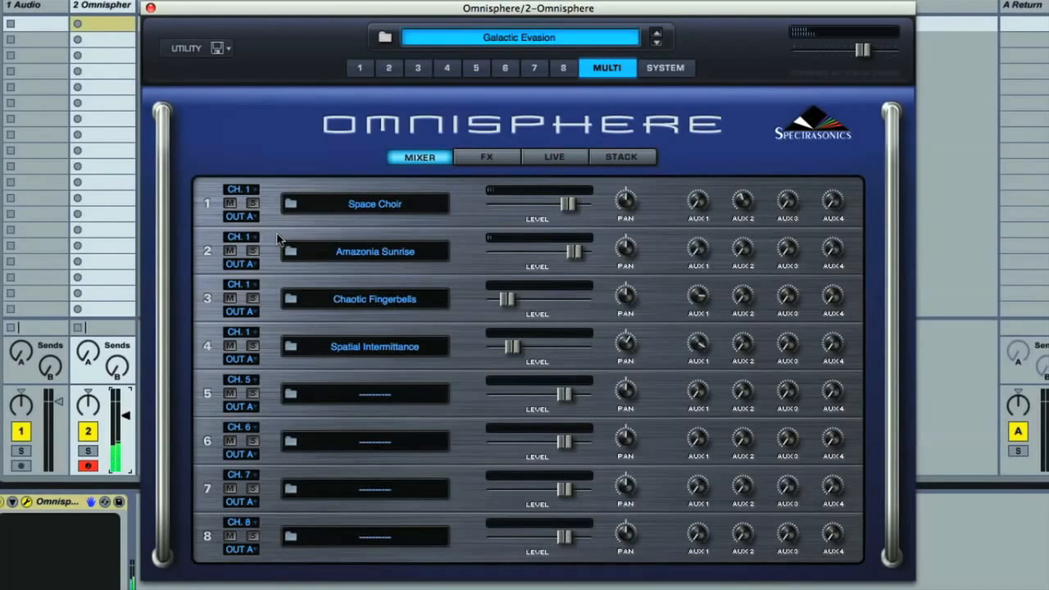
- Isolate Amazonia Sunrise and Chaotic Fingerbells in the mixer with Space Choir muted, and lower the master output level
left_click(230, 204)
left_click(253, 250)
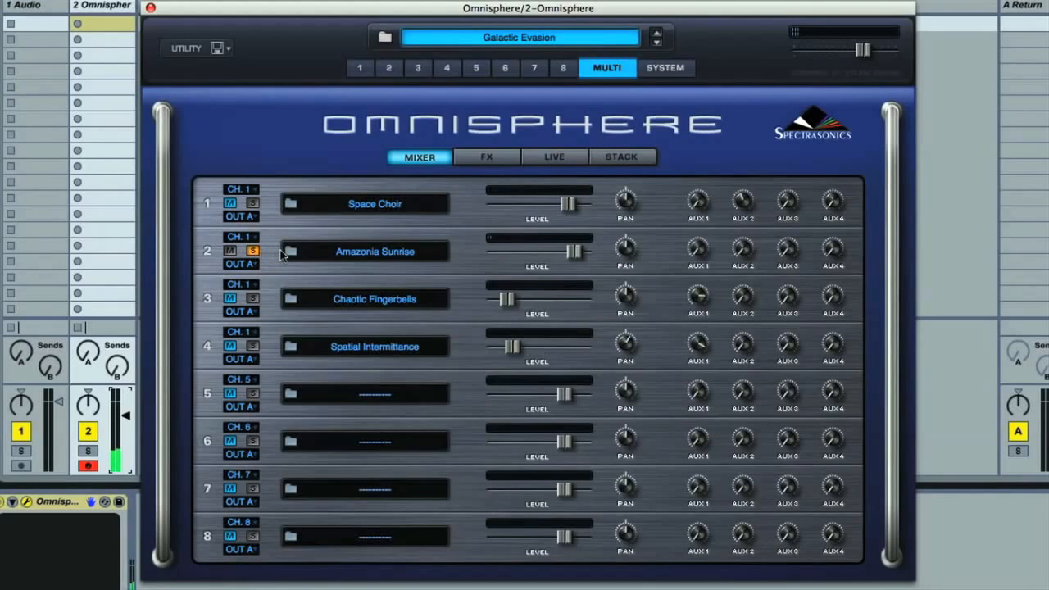
left_click(254, 298)
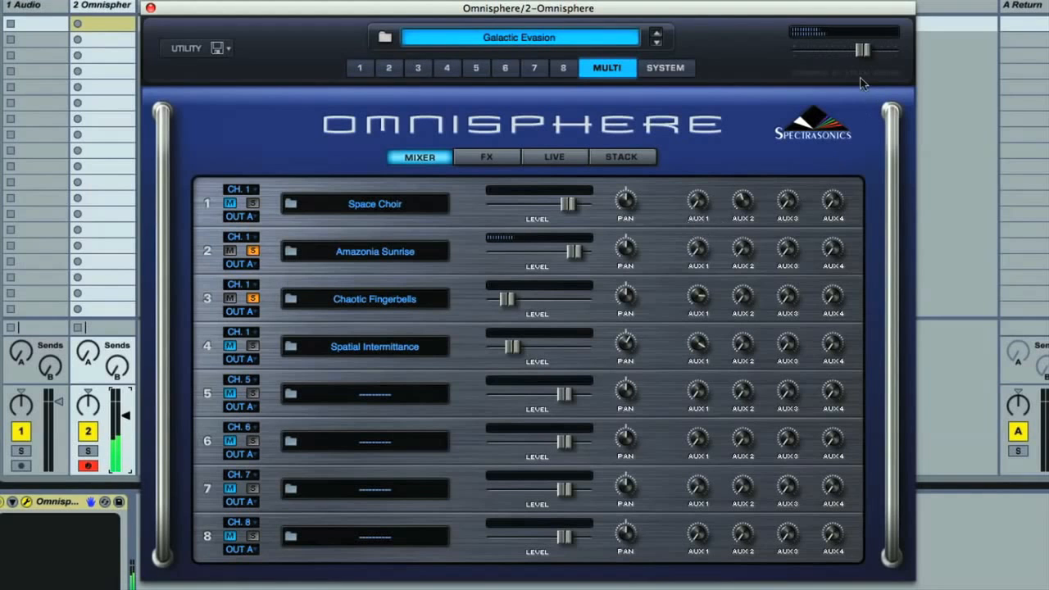
left_click_drag(862, 49, 834, 50)
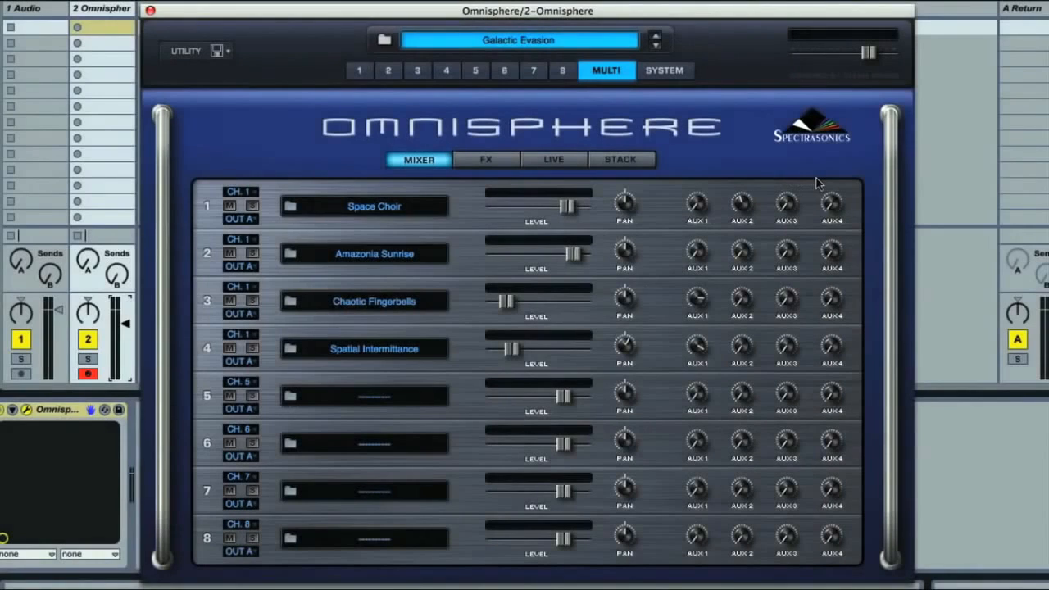
- Load the Fun Retro Combo 2 multi and shift its three parts to overlapping mid-keyboard note ranges in Stack Mode
left_click(654, 36)
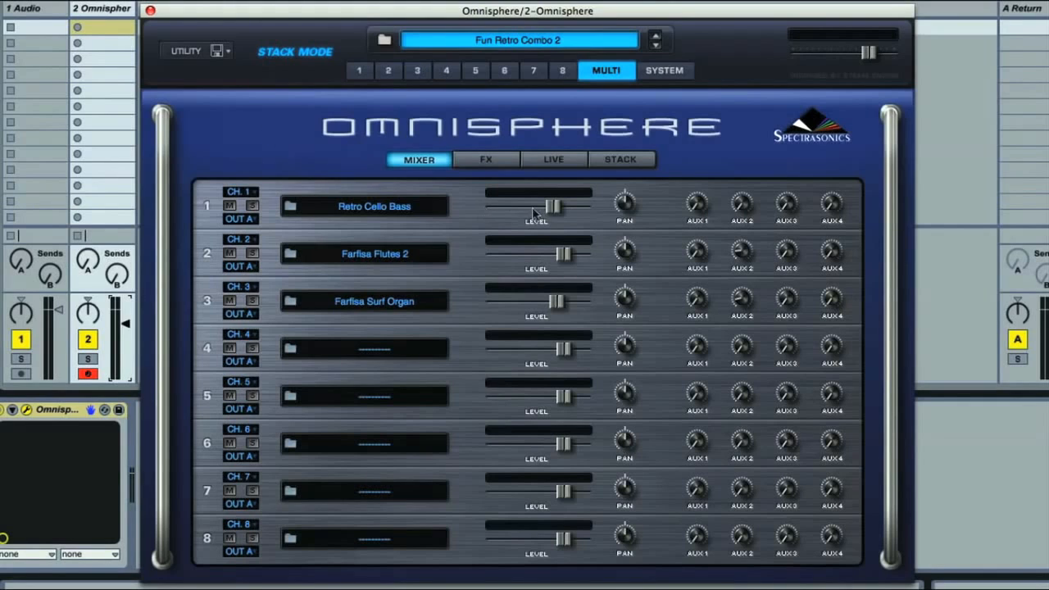
left_click(623, 165)
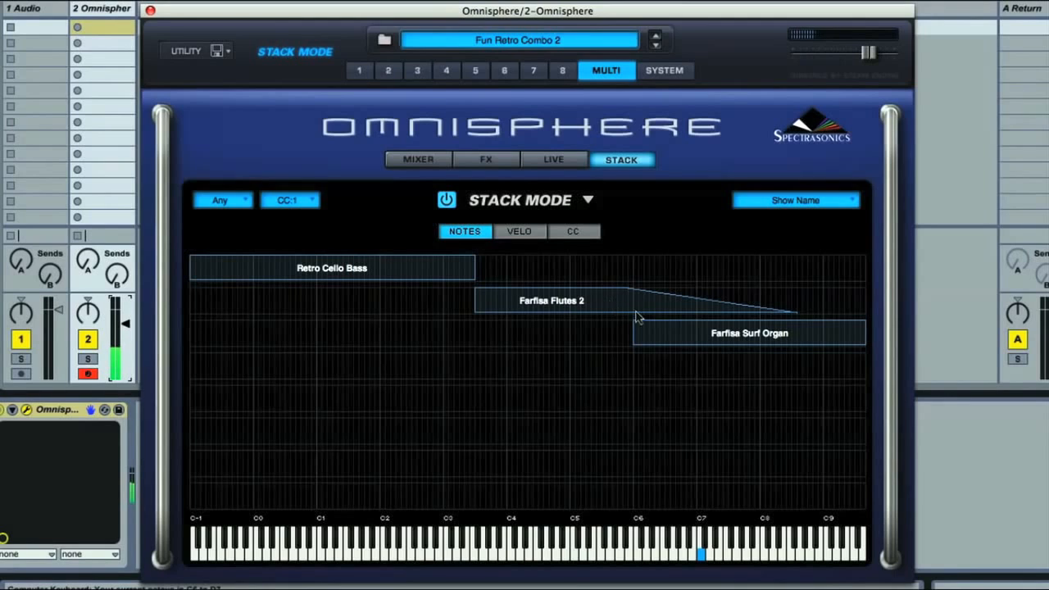
left_click_drag(614, 292, 499, 300)
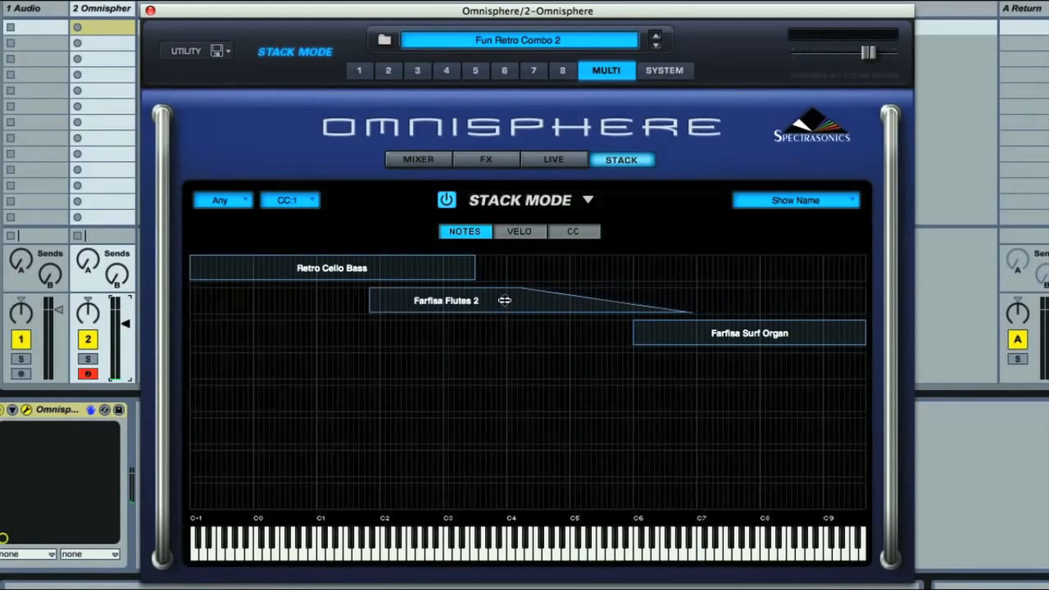
left_click_drag(737, 337, 458, 337)
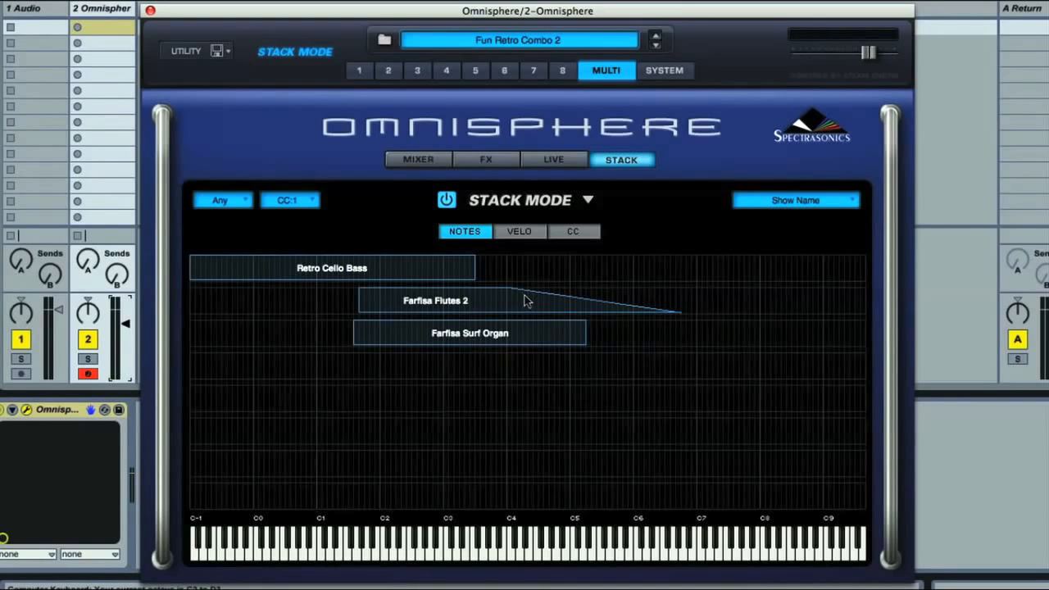
left_click_drag(443, 272, 510, 273)
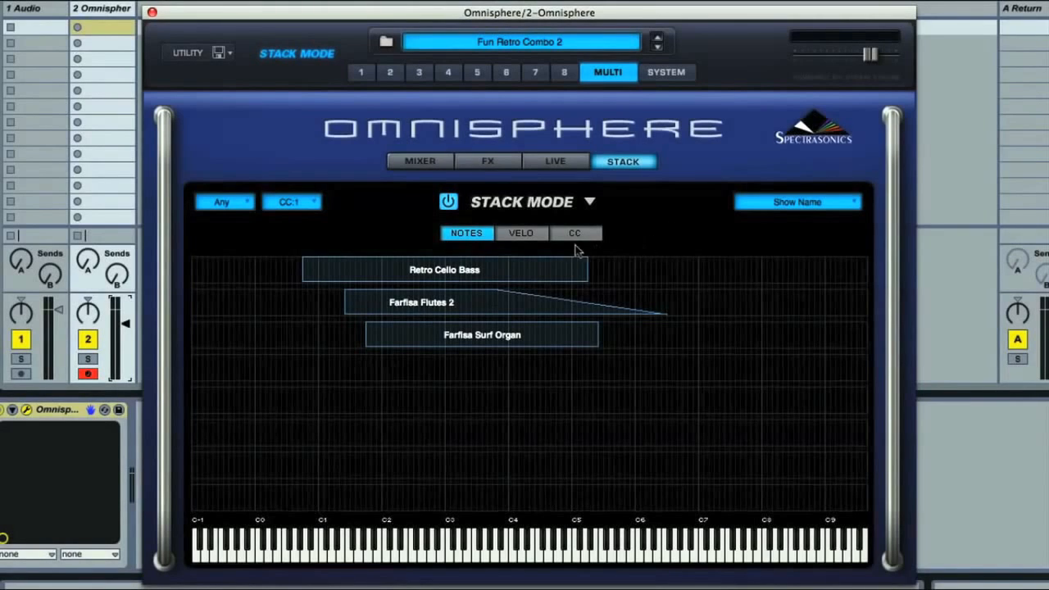
left_click(431, 164)
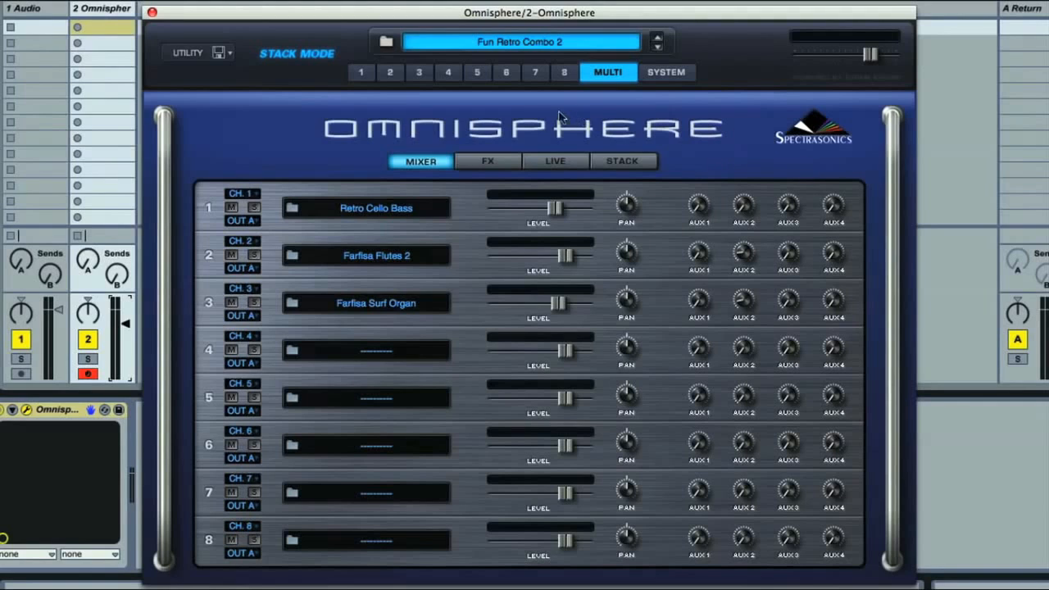
- Load the Halfway House Funk Split multi from the Multi Browser using Auto Load
left_click(521, 45)
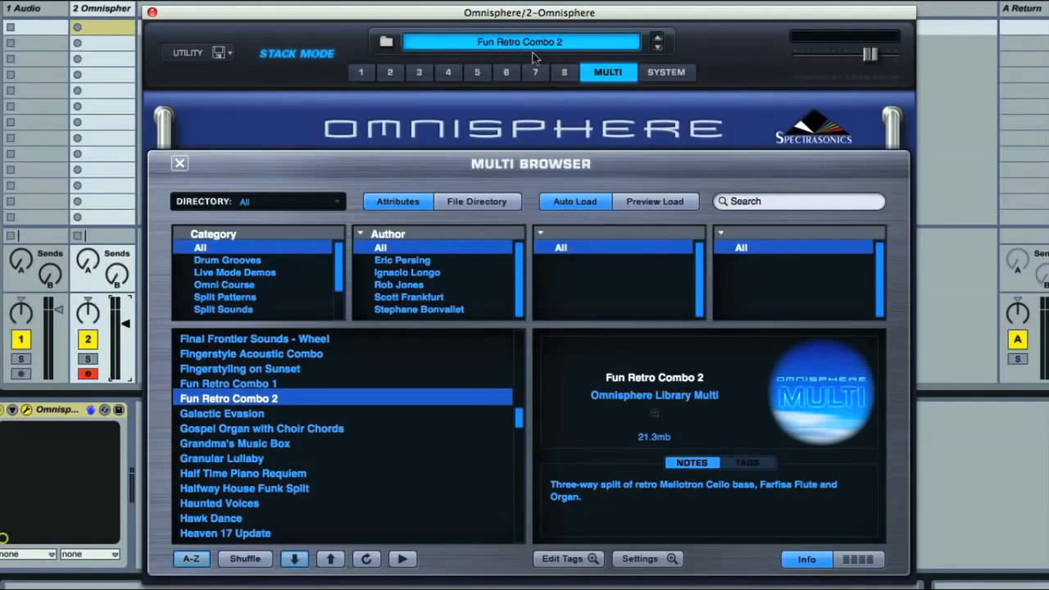
left_click(578, 205)
mouse_move(517, 420)
left_mouse_down()
mouse_move(519, 461)
mouse_move(519, 422)
left_mouse_up()
left_click(305, 489)
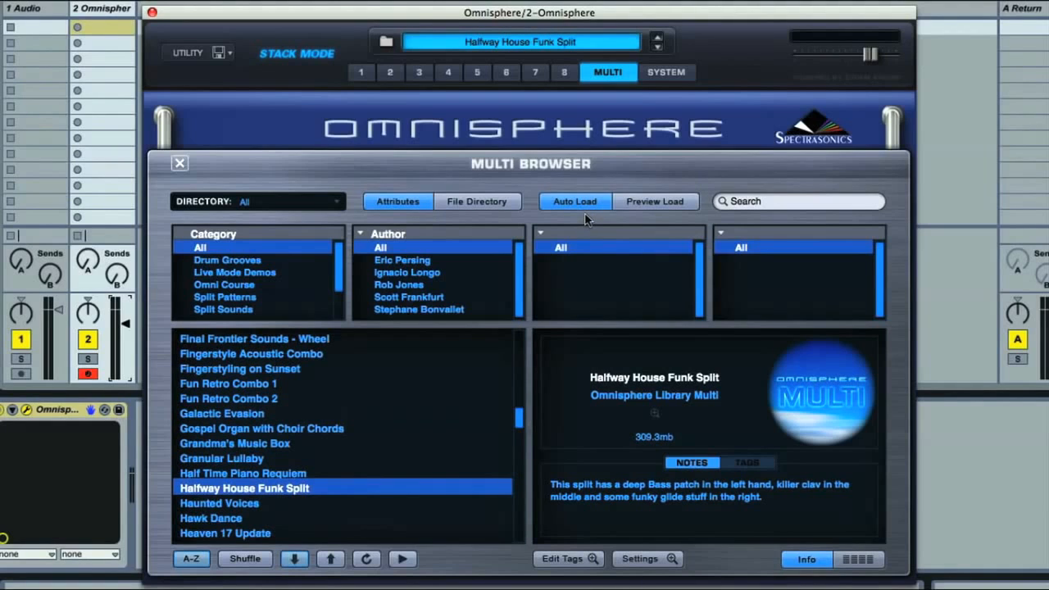
- Load the Grandma's Music Box multi and set the browser to Preview Load
key("Up")
key("Up")
key("Up")
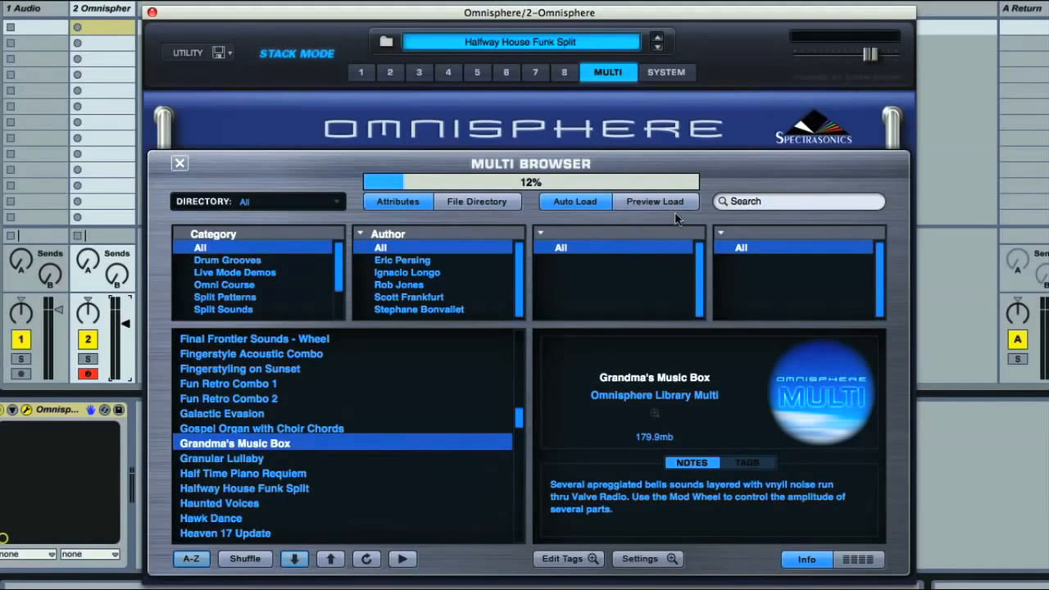
left_click(648, 201)
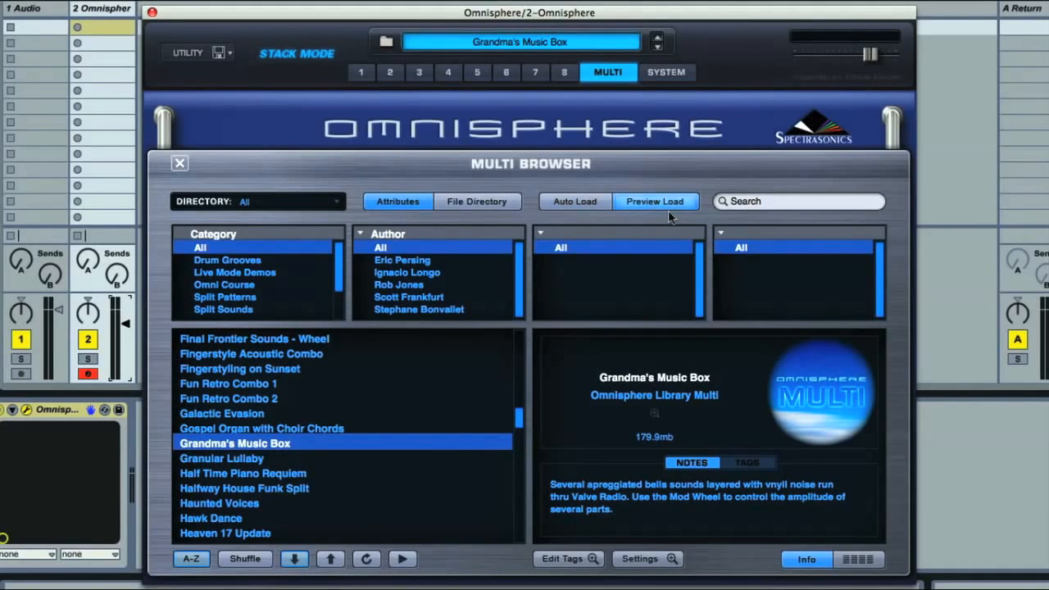
- Filter the multis by the Stacked Patterns category and switch the filter to Split Sounds
left_click_drag(339, 284, 339, 293)
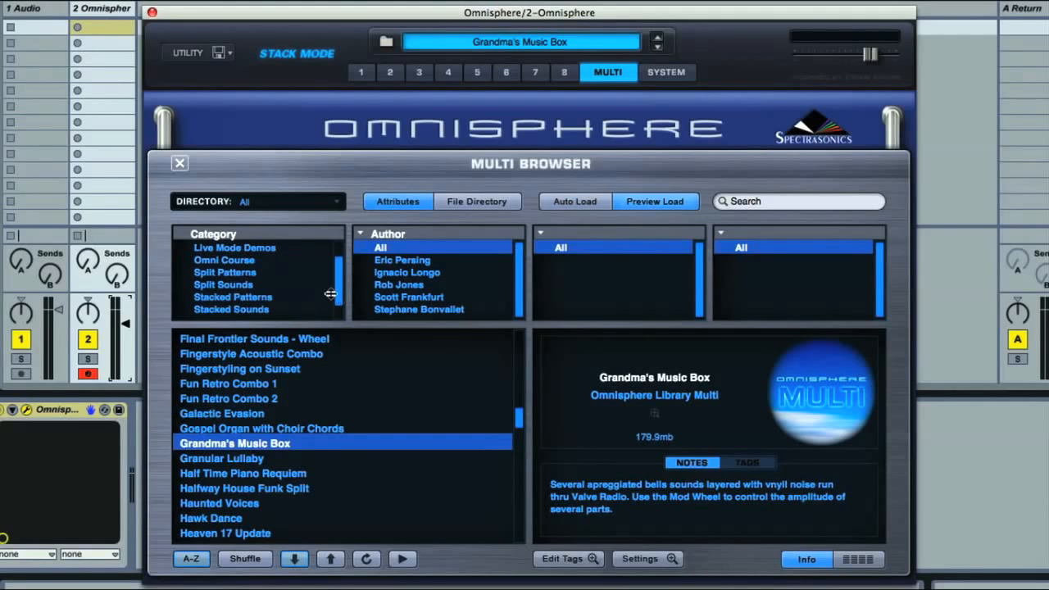
left_click(272, 297)
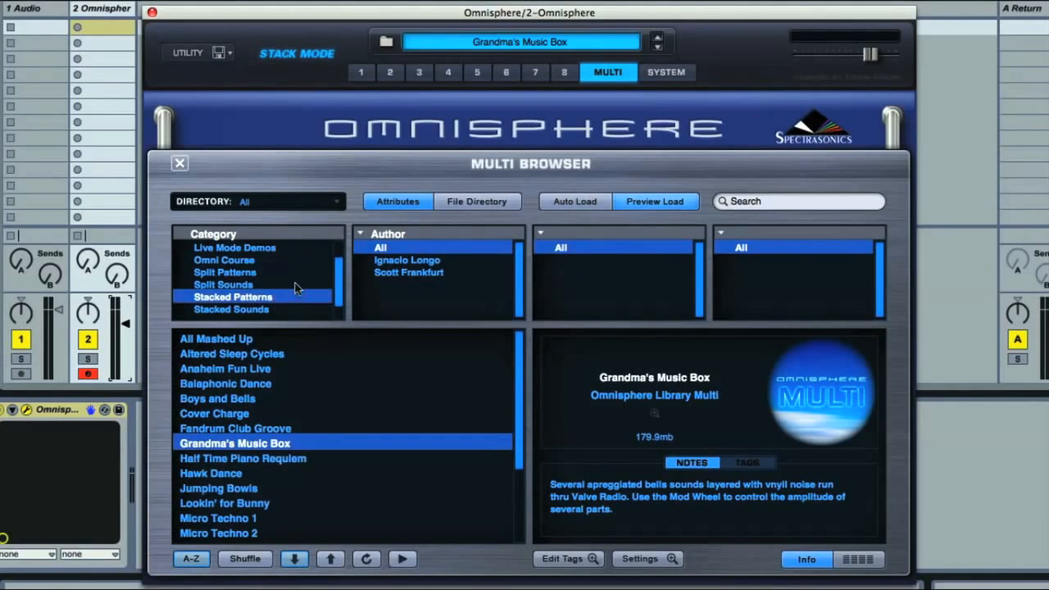
left_click(282, 284)
mouse_move(517, 365)
left_mouse_down()
mouse_move(517, 413)
mouse_move(516, 361)
left_mouse_up()
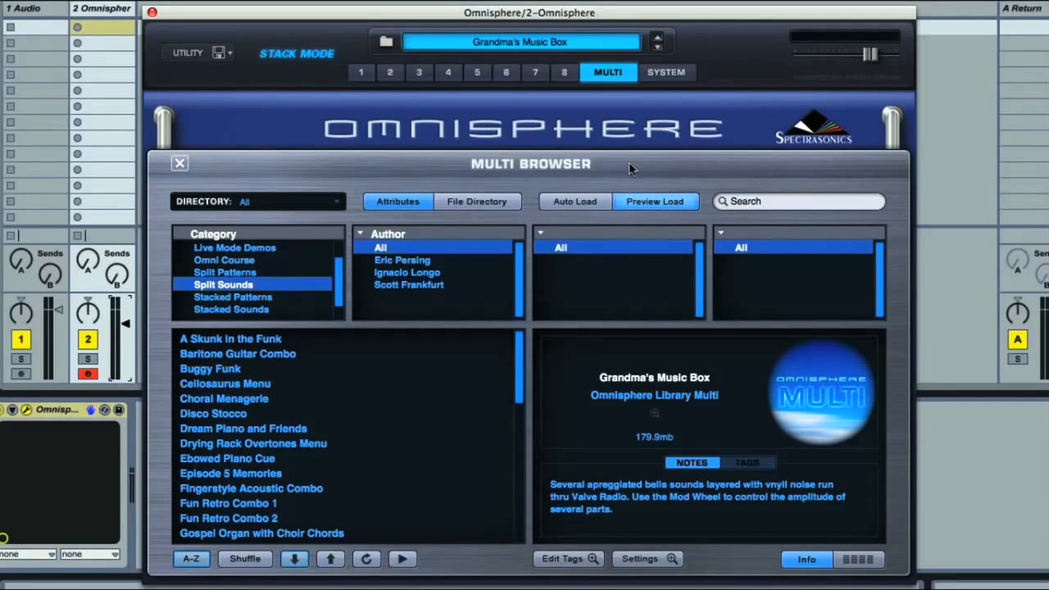
- Clear the current multi to restore the default one
left_click(504, 46)
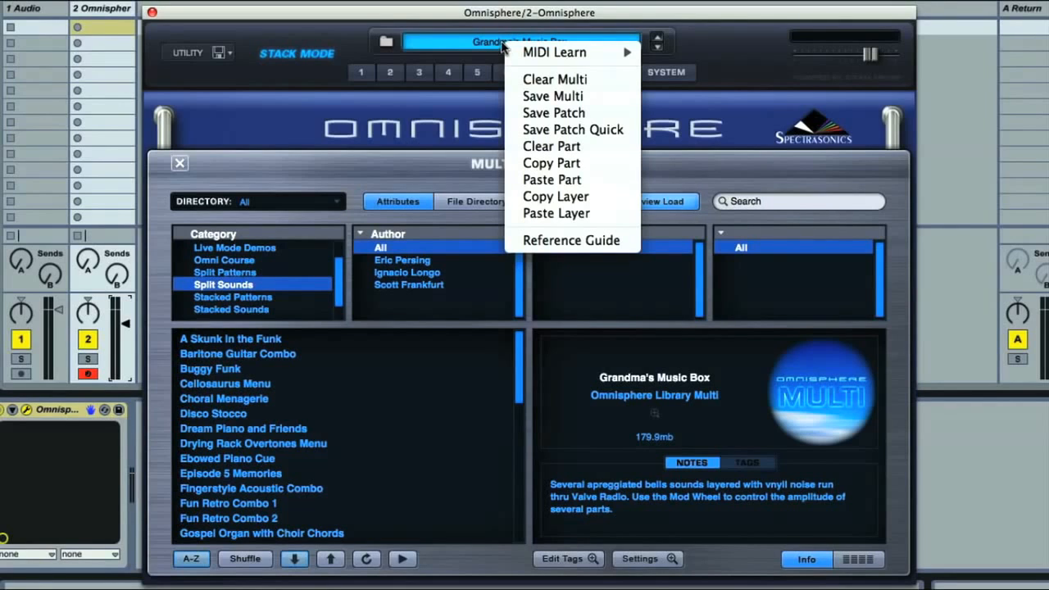
left_click(597, 83)
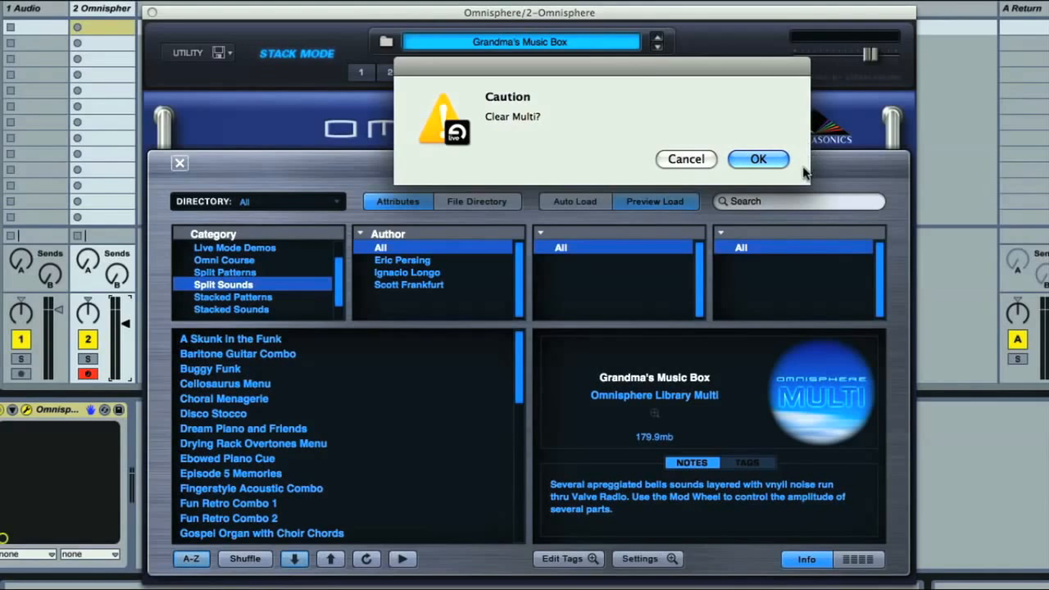
left_click(752, 161)
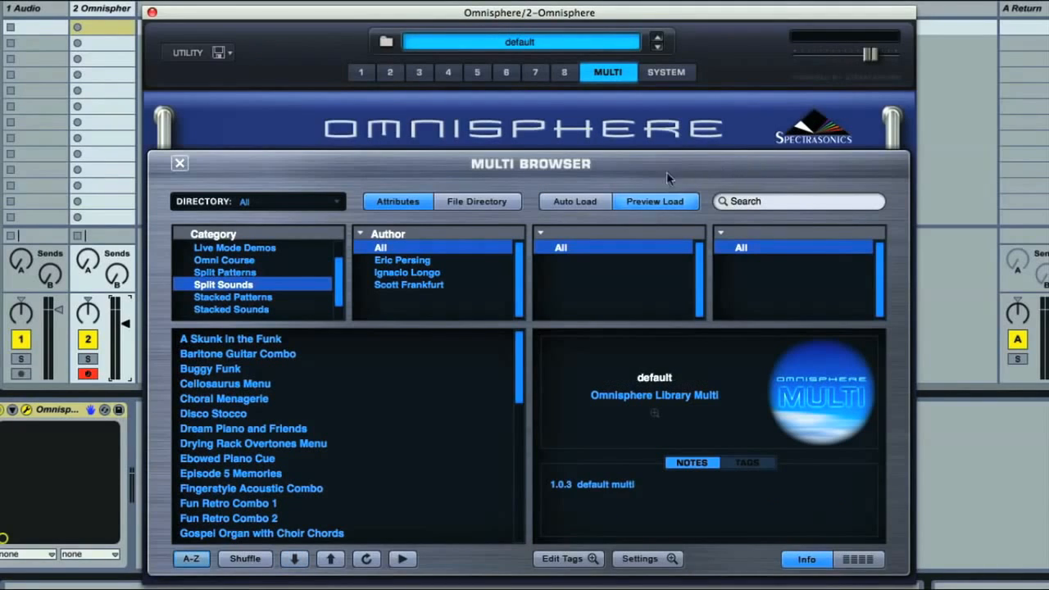
- Leave the Multi Browser and open the Patch Browser for part 1
left_click(180, 164)
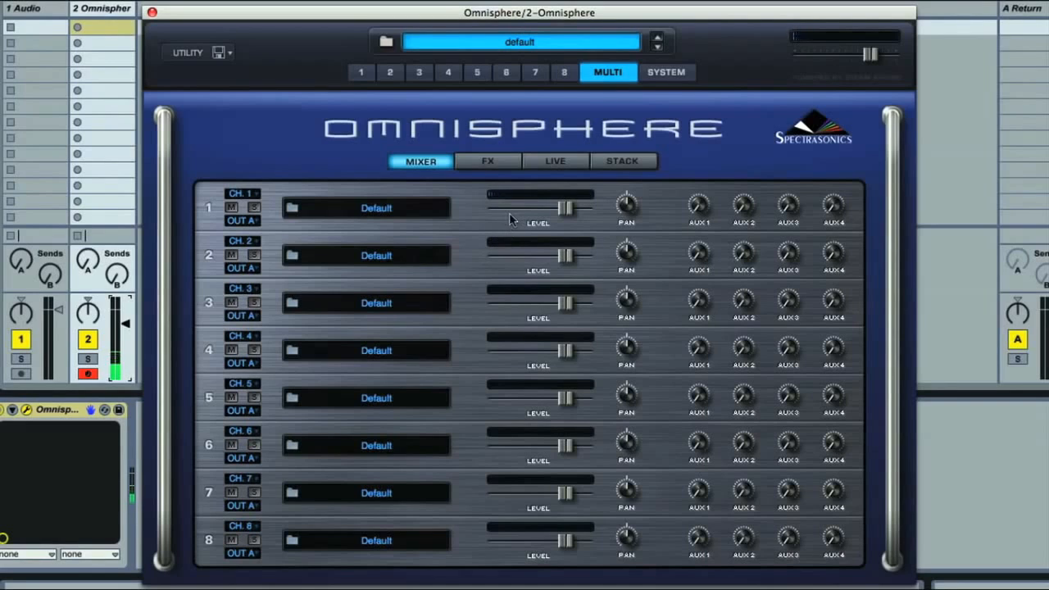
left_click(360, 73)
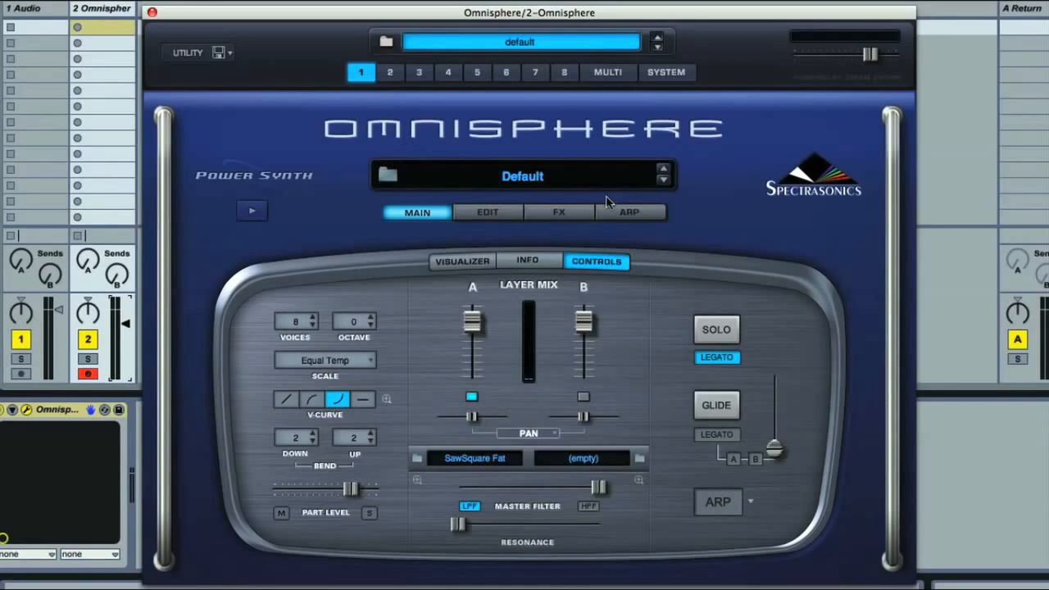
left_click(521, 180)
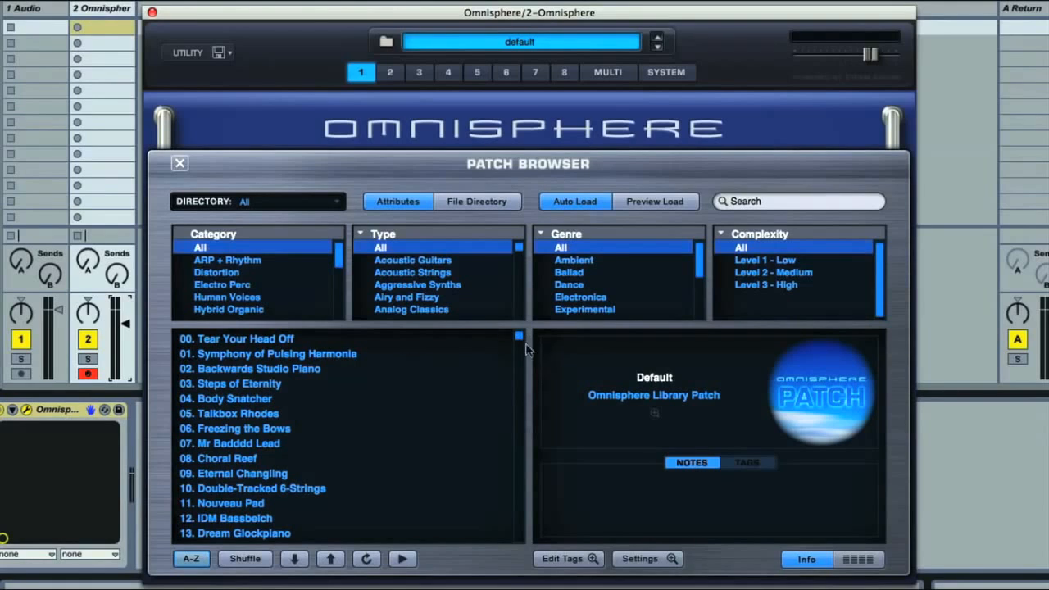
- Filter the patches by the Synth Bass category, Edgy Underground type and Old School genre
left_click_drag(519, 338, 467, 337)
left_click_drag(341, 265, 341, 298)
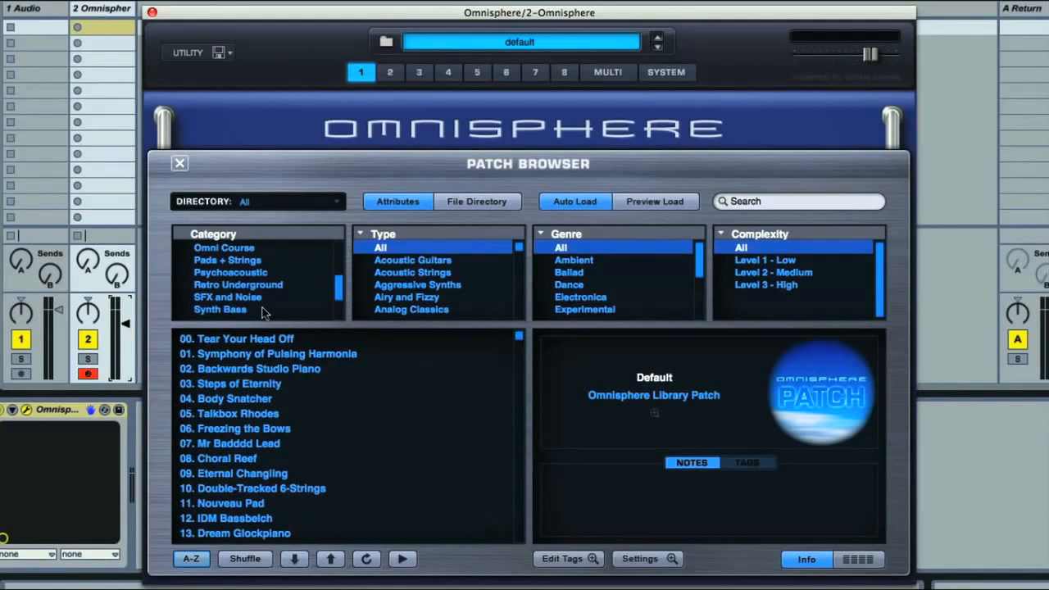
left_click(263, 311)
scroll(519, 281, "down", 2)
scroll(518, 282, "down", 1)
left_click(446, 300)
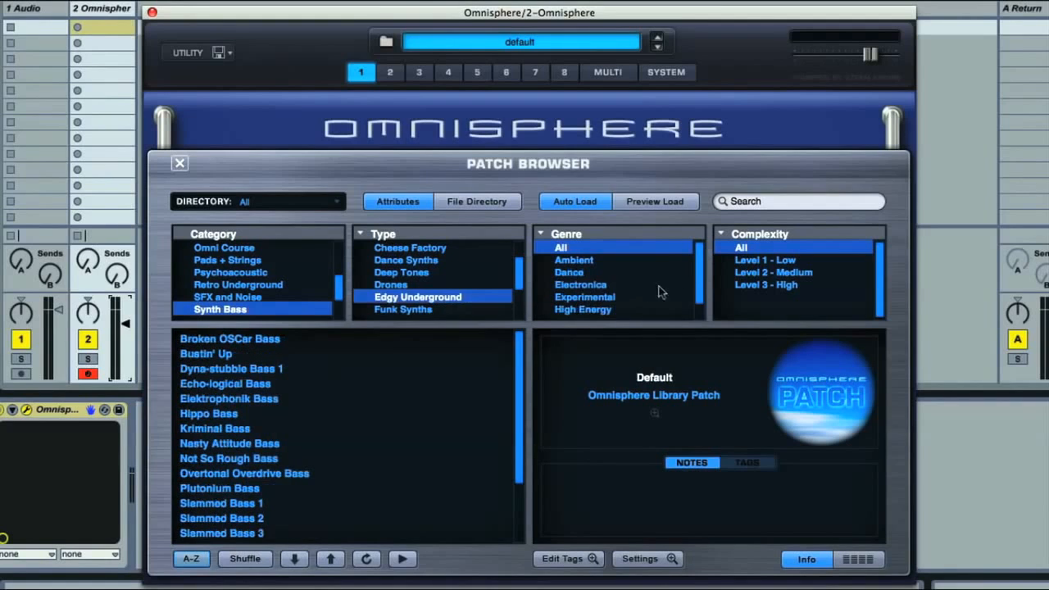
scroll(696, 282, "down", 2)
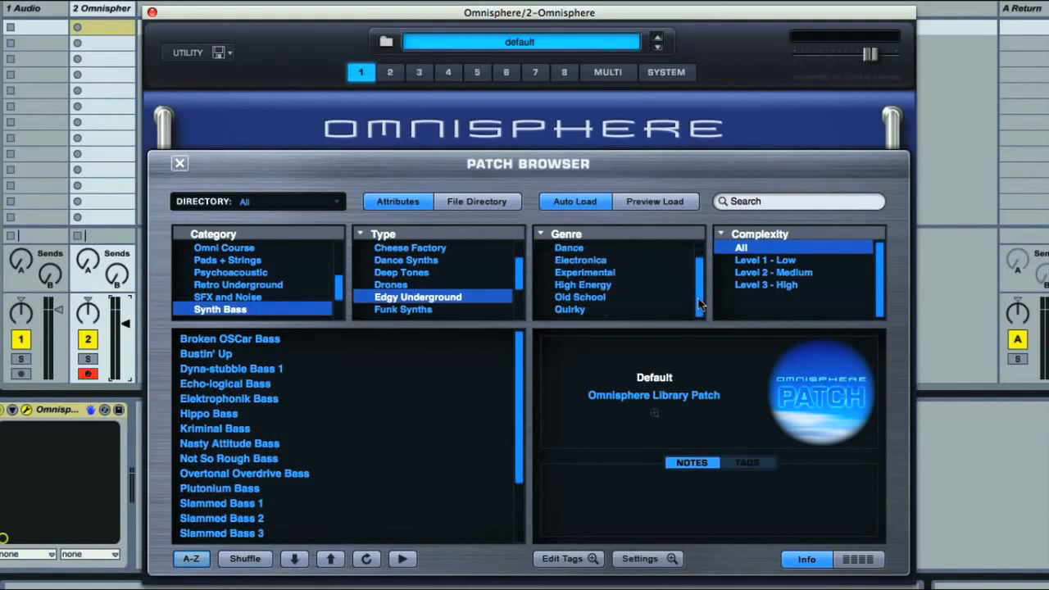
left_click(601, 302)
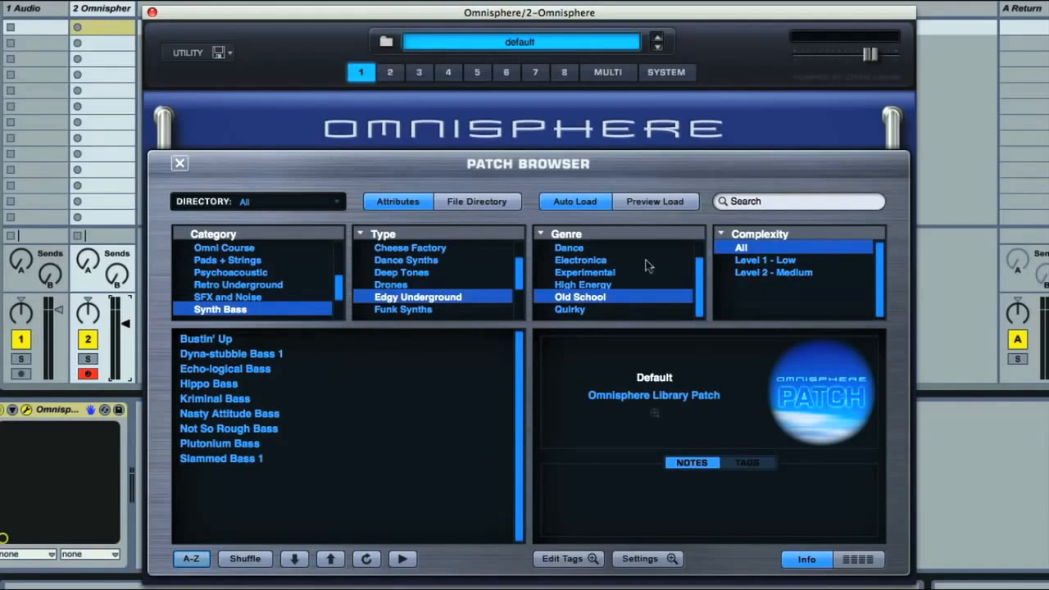
- Set the browser to Preview Load, audition Echo-logical Bass and Hippo Bass, and load Kriminal Bass
left_click(666, 201)
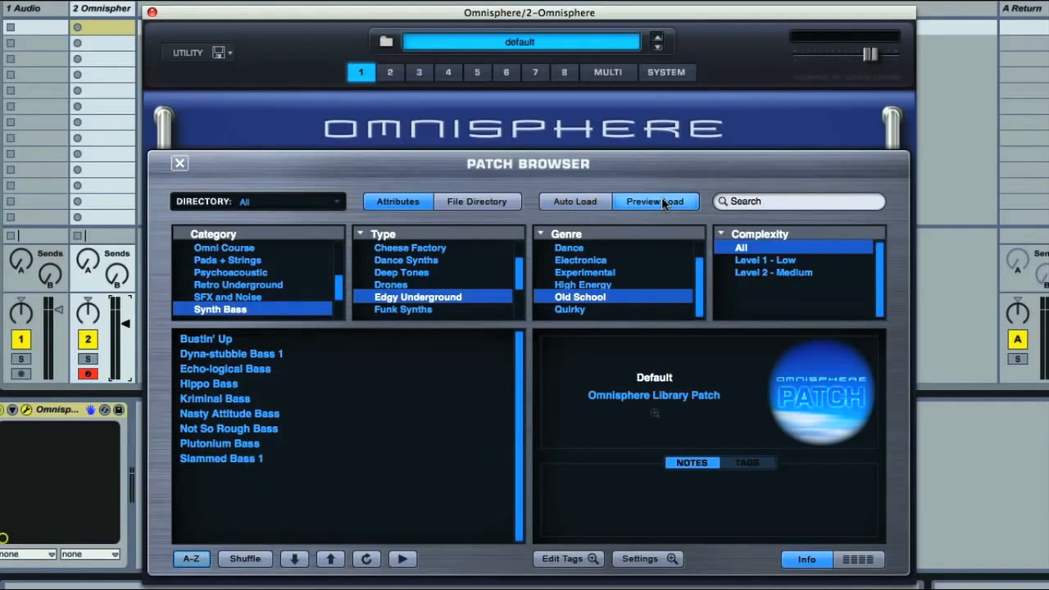
left_click(263, 368)
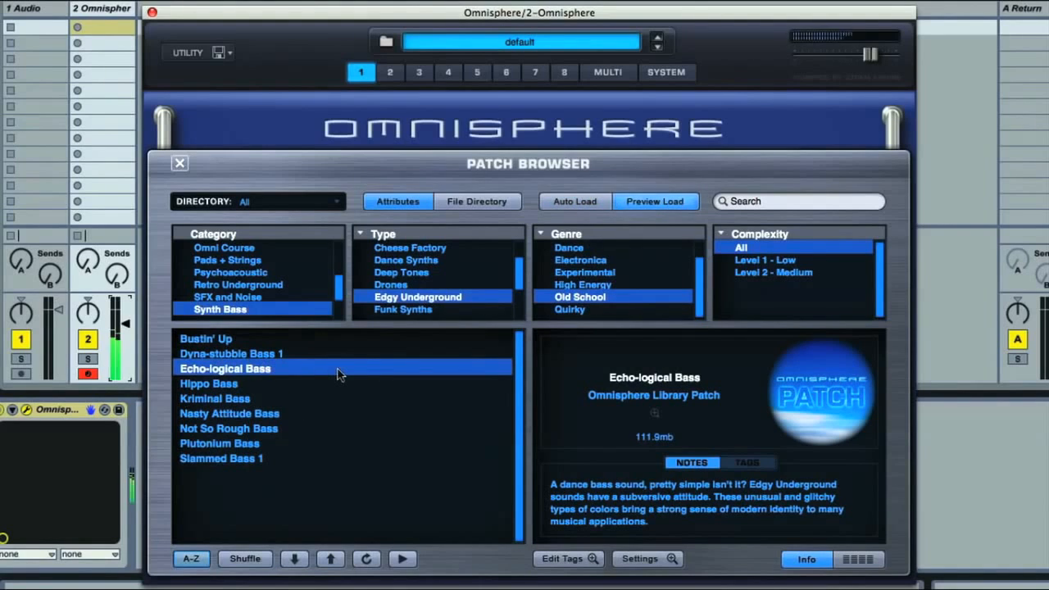
left_click(248, 385)
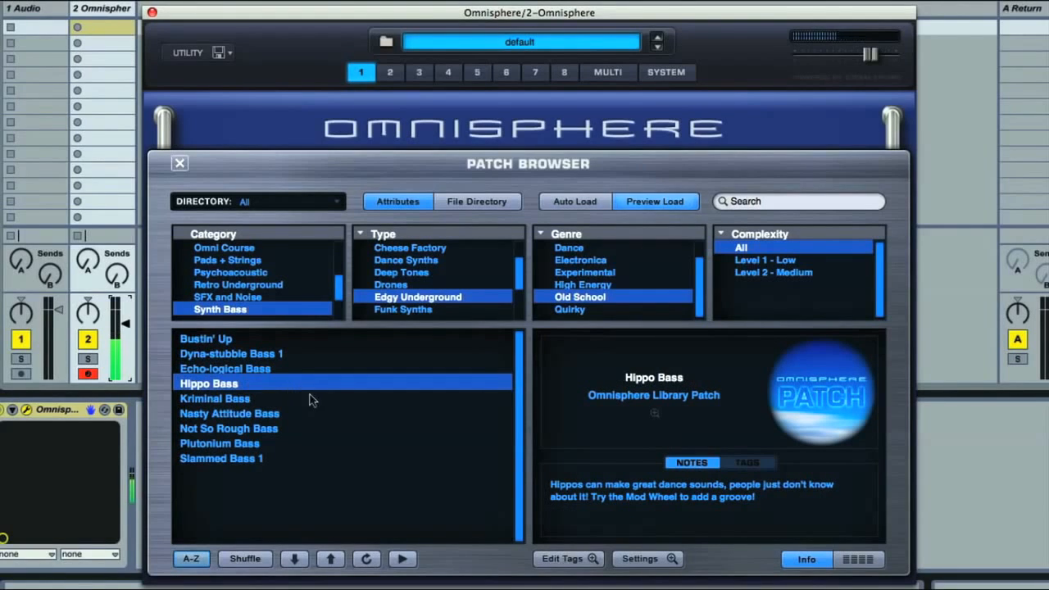
left_click(255, 399)
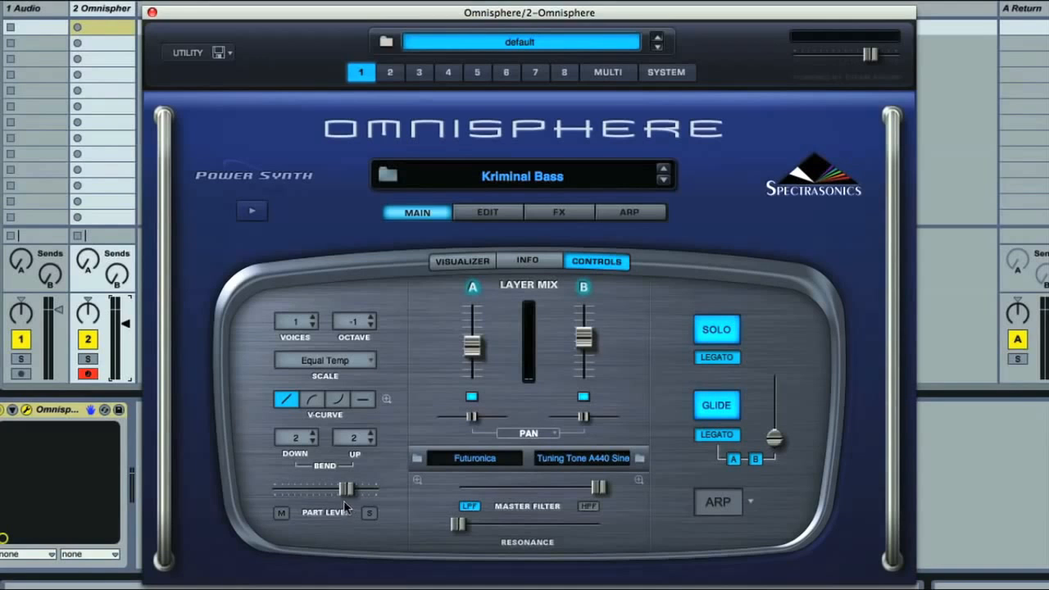
- Lower part 1's level on its own page and raise it back in the multi mixer
left_click_drag(346, 489, 288, 489)
left_click(616, 72)
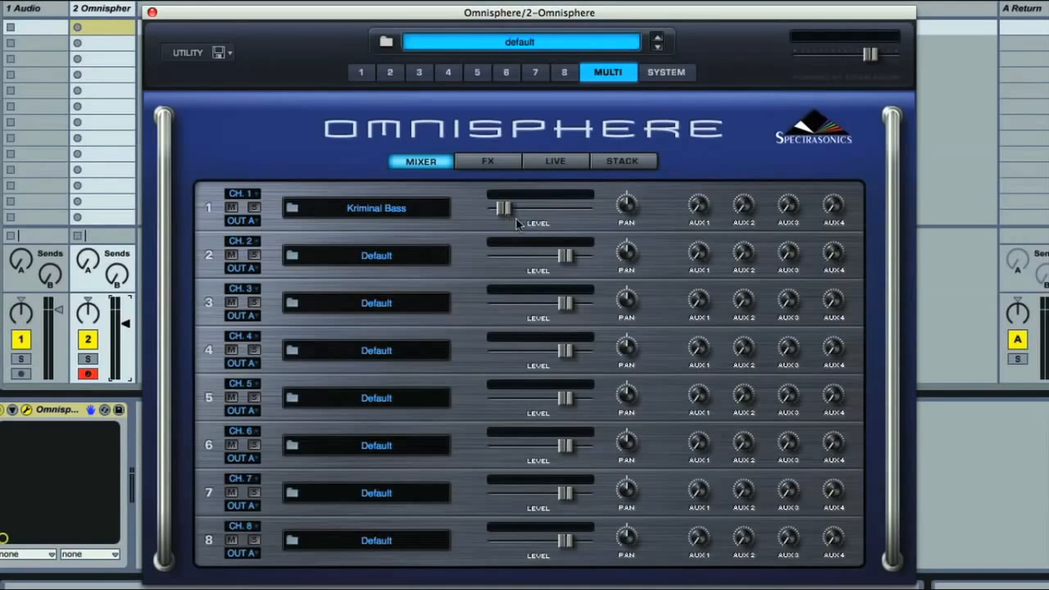
left_click_drag(504, 208, 554, 212)
left_click(366, 73)
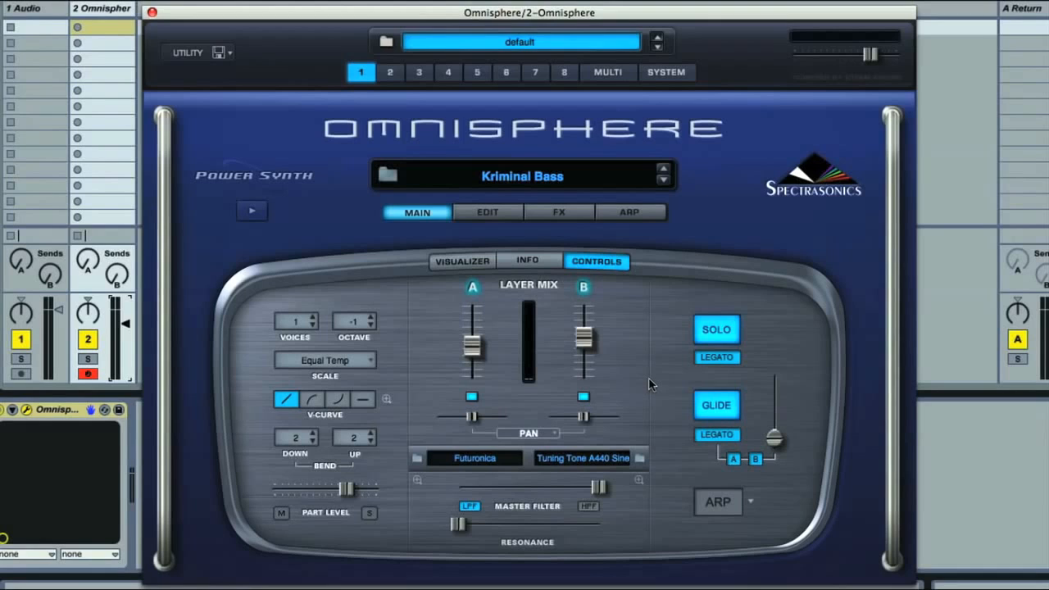
- View the Soundsource details of layer A's Futuronica and layer B's Tuning Tone A440 Sine
left_click(417, 480)
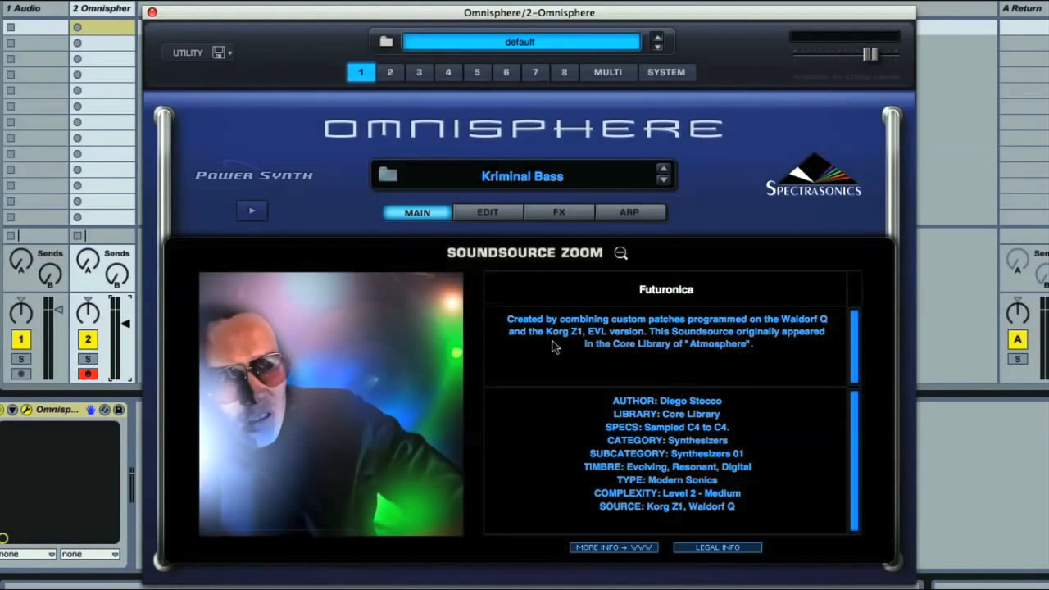
left_click(620, 253)
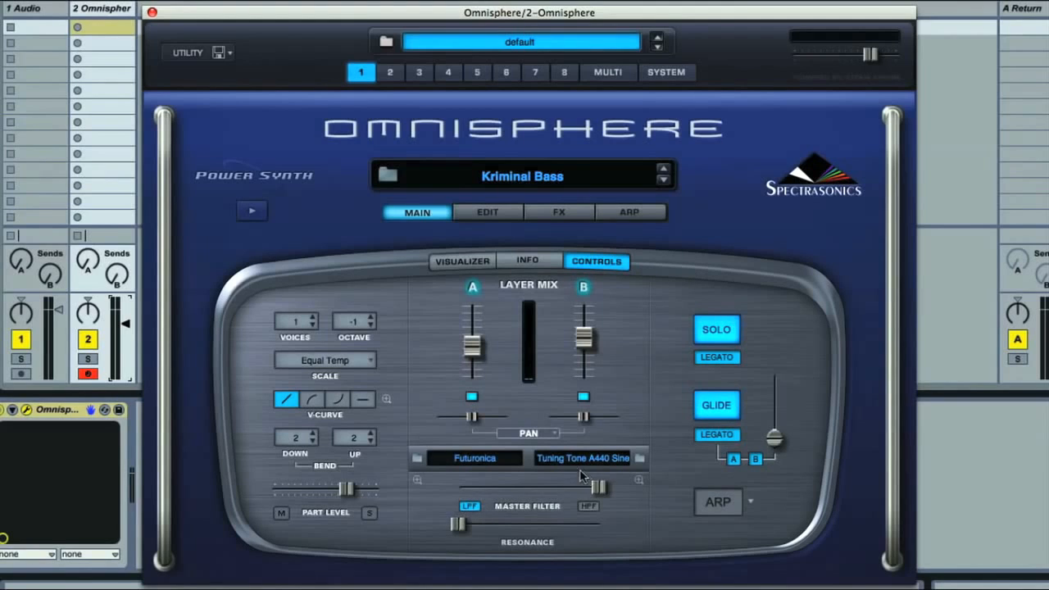
left_click(639, 480)
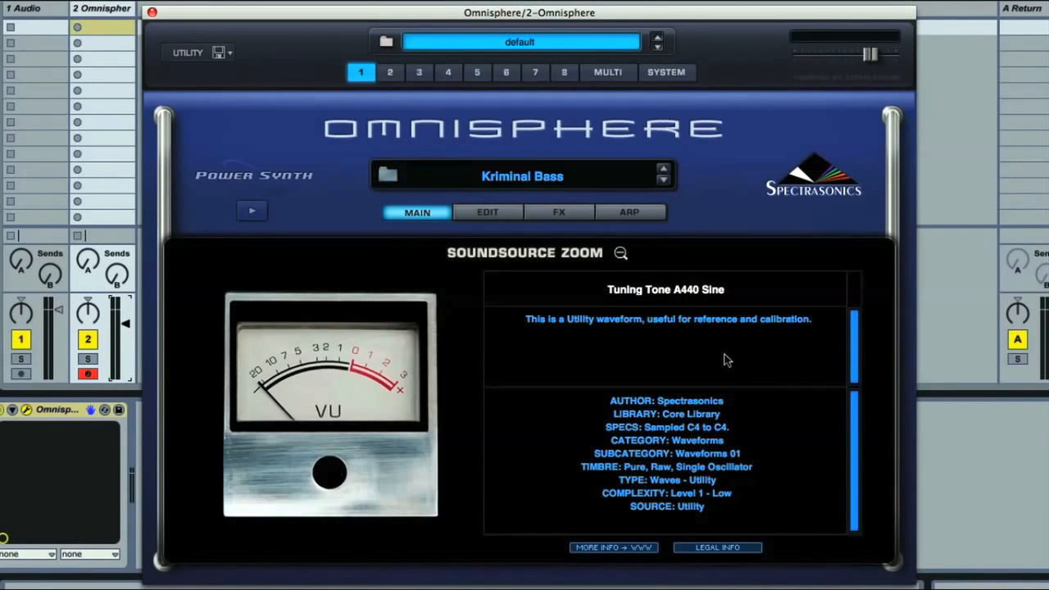
left_click(621, 253)
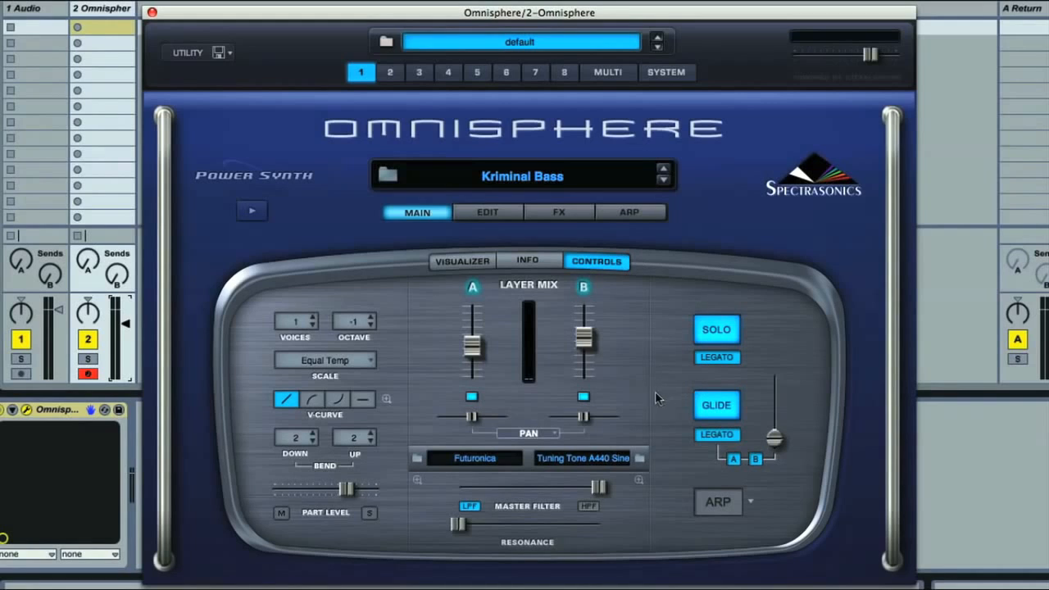
- Audition layers A and B of Kriminal Bass separately by switching the other layer off, nudging layer A's level up
left_click(583, 397)
left_click_drag(474, 349, 473, 341)
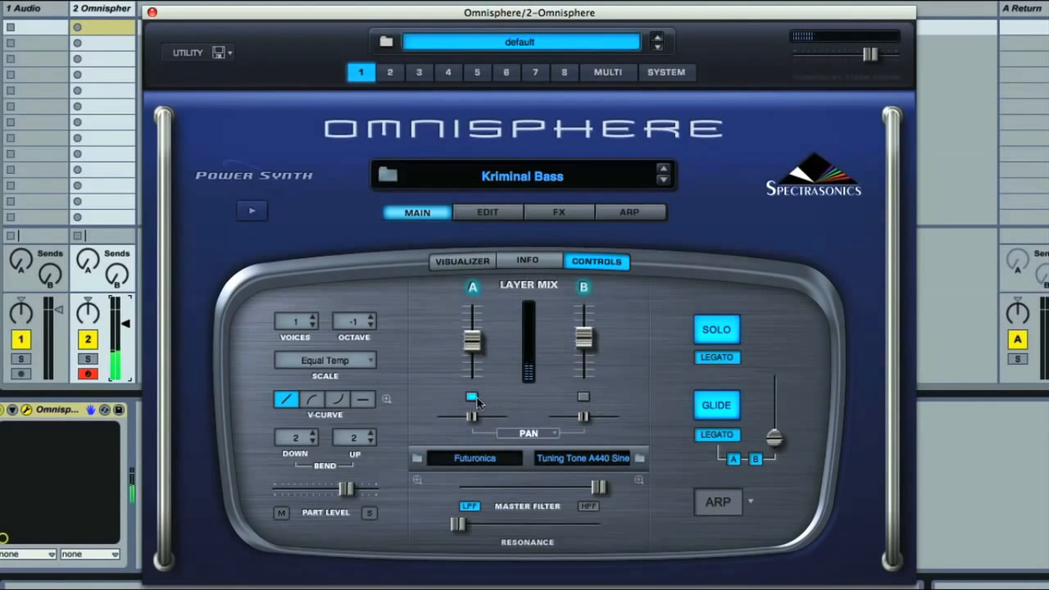
left_click(583, 397)
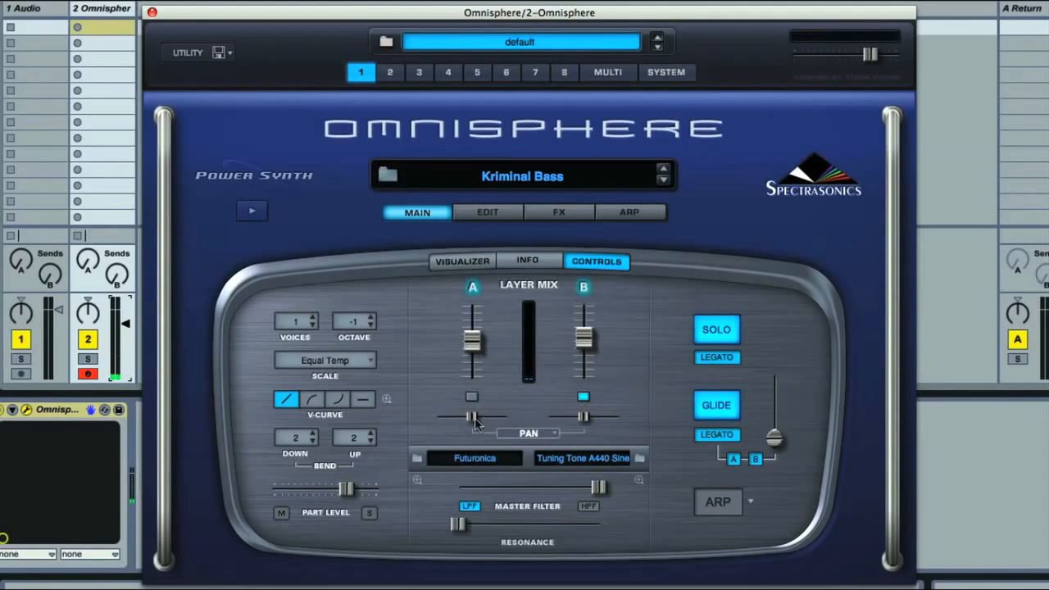
left_click(471, 397)
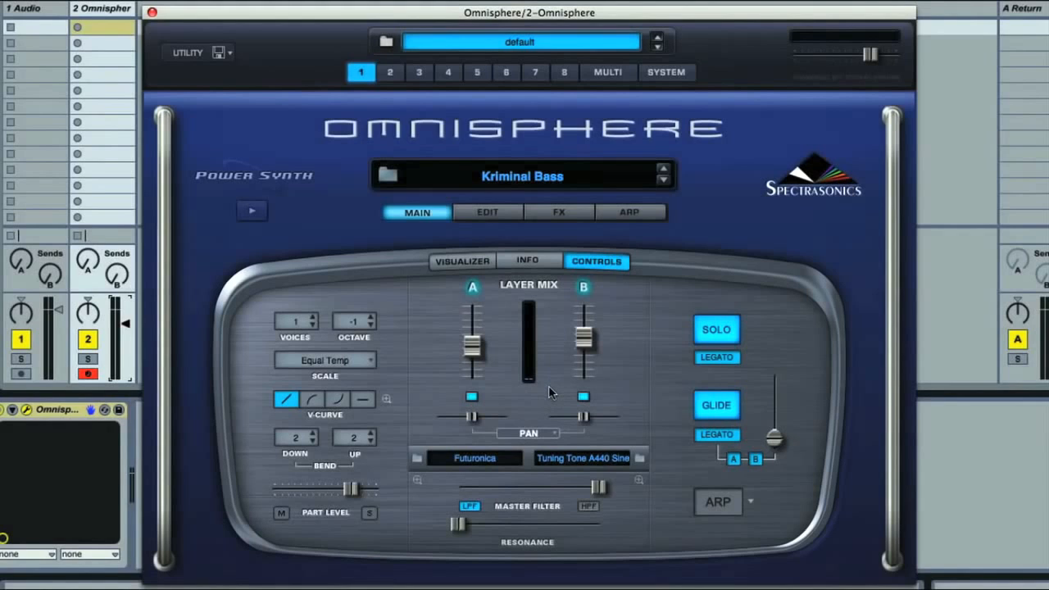
- Load the following patch, Nasty Attitude Bass, from the patch info view and return to the part's controls
left_click(529, 264)
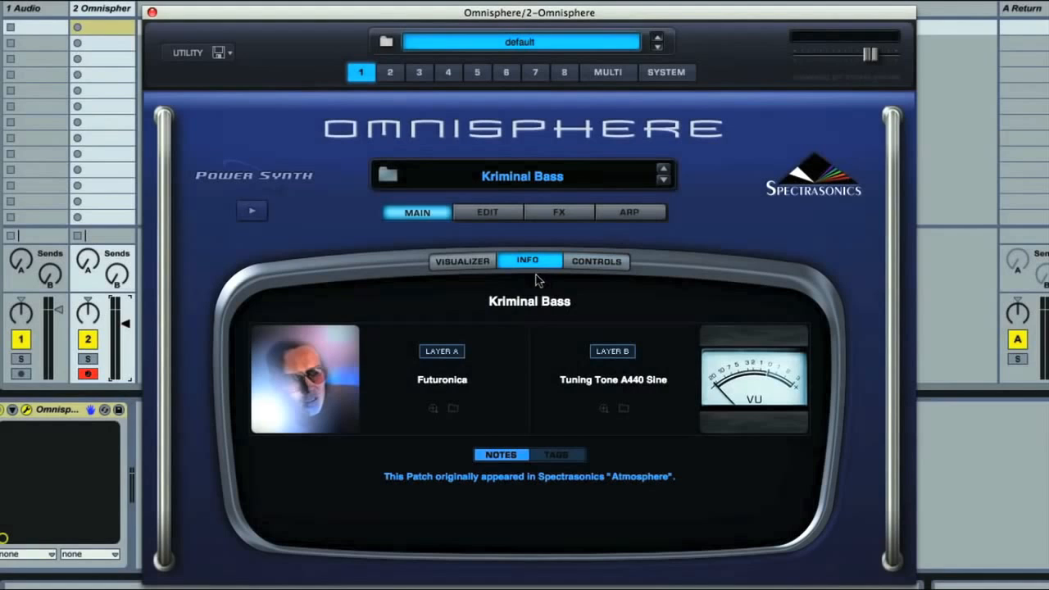
left_click(663, 180)
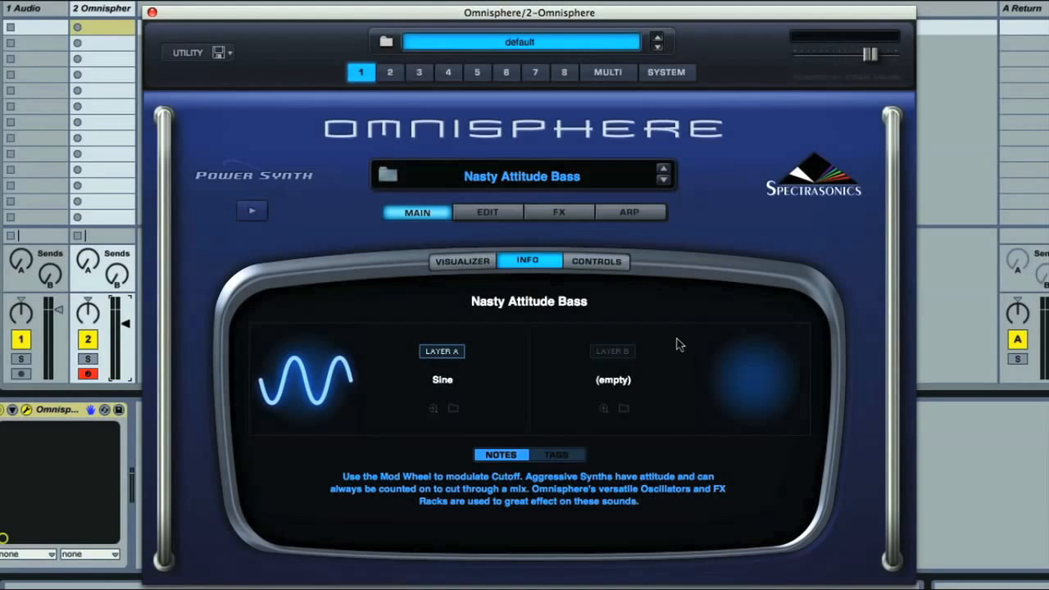
left_click(600, 262)
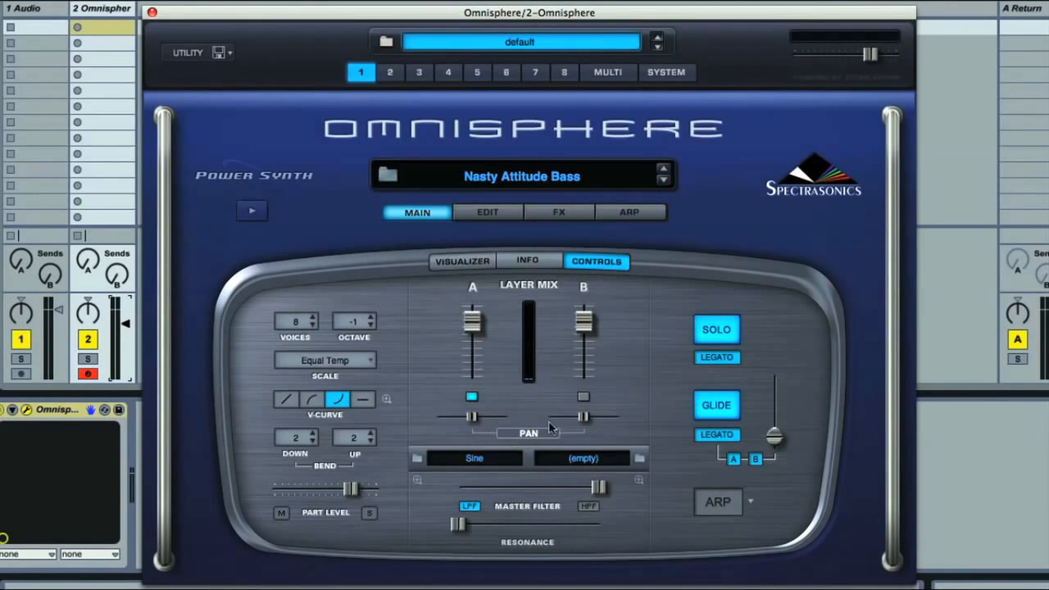
- Pan layer A hard left and hard right, and lower the part level to -18 dB, resetting each control
left_click_drag(473, 419, 436, 419)
left_click(435, 417, "super")
left_click_drag(472, 419, 508, 420)
left_click(508, 419, "super")
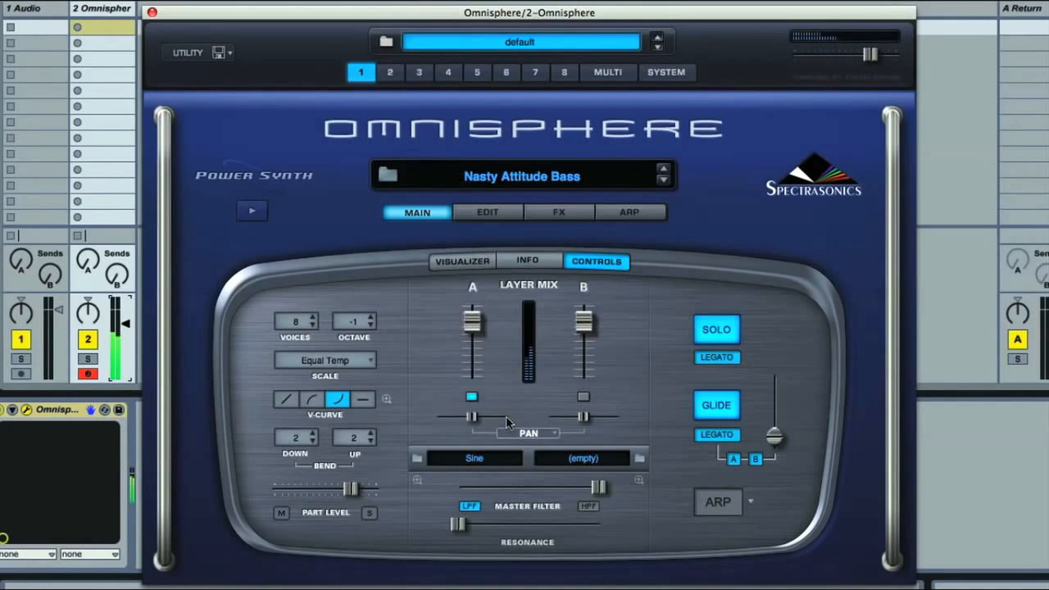
left_click_drag(351, 489, 297, 489)
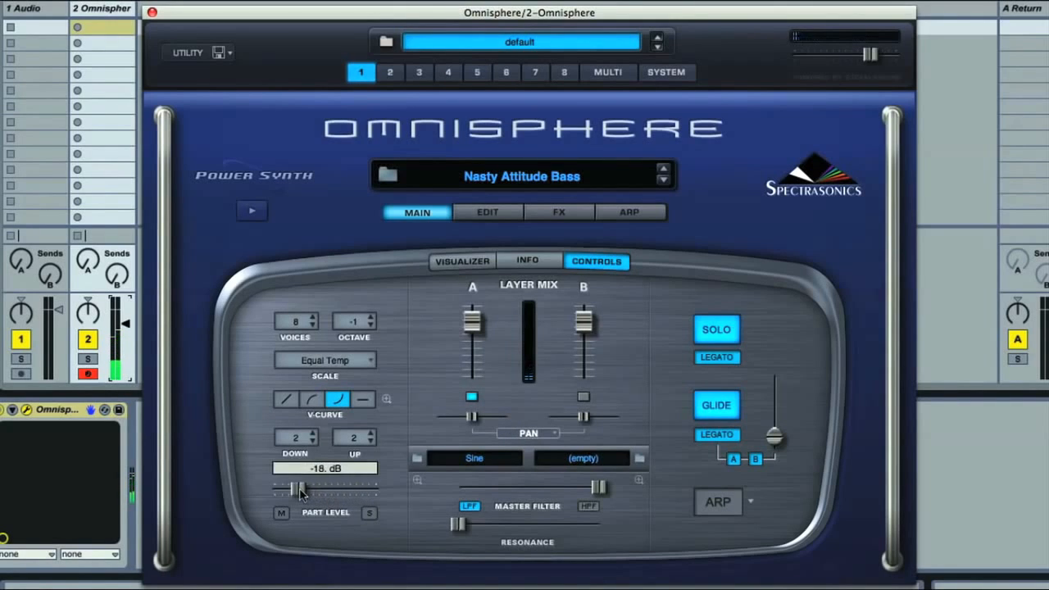
left_click(298, 490, "super")
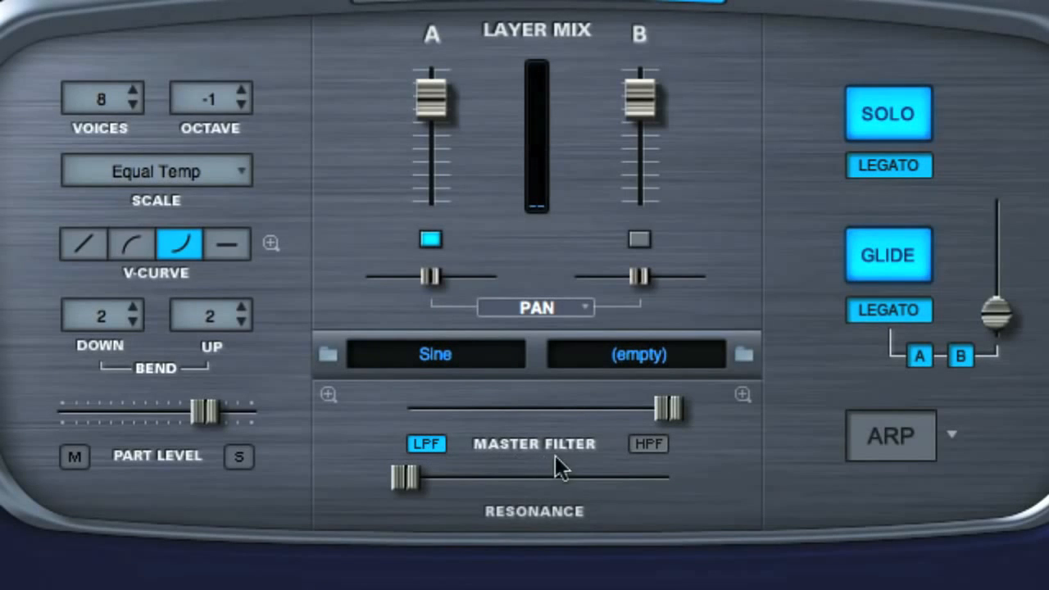
- Switch the master filter between high-pass and low-pass while slightly lowering its cutoff, and toggle Solo off and on
left_click(648, 445)
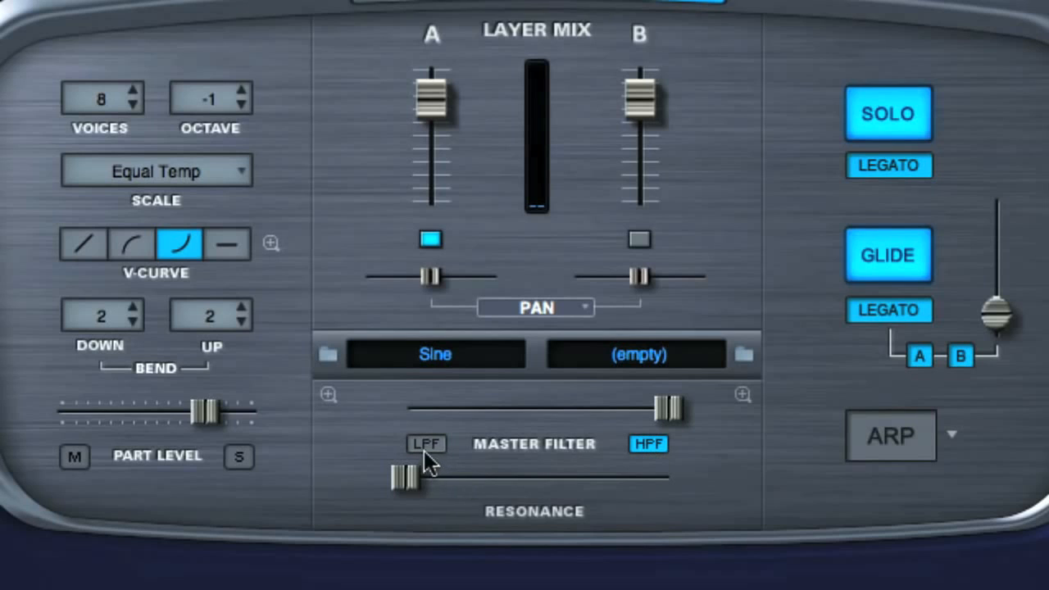
left_click(425, 444)
mouse_move(670, 407)
left_mouse_down()
mouse_move(410, 410)
mouse_move(681, 401)
mouse_move(399, 407)
mouse_move(664, 407)
left_mouse_up()
left_click(651, 444)
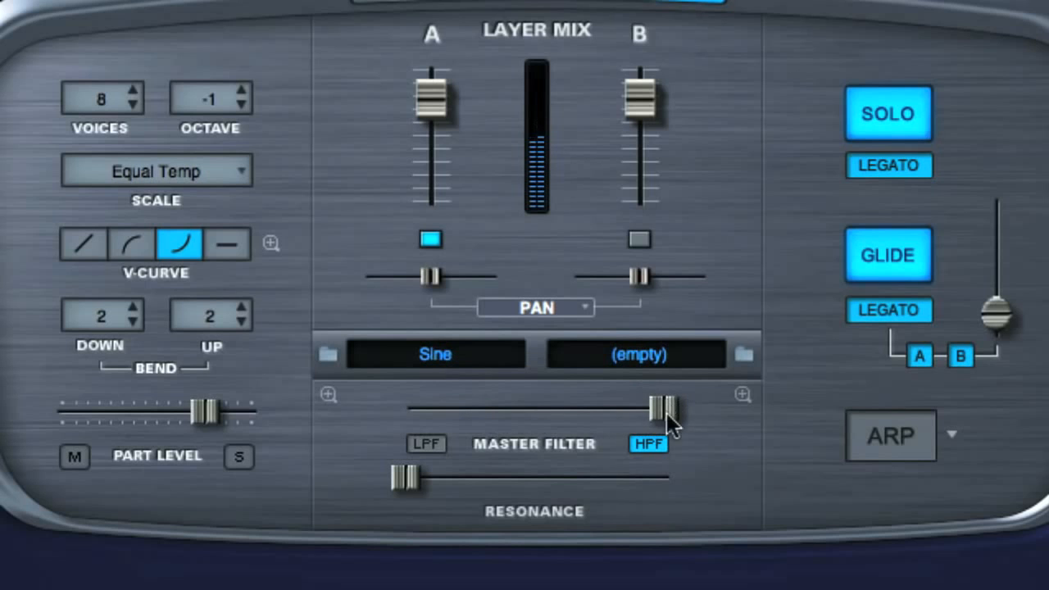
left_click(443, 440)
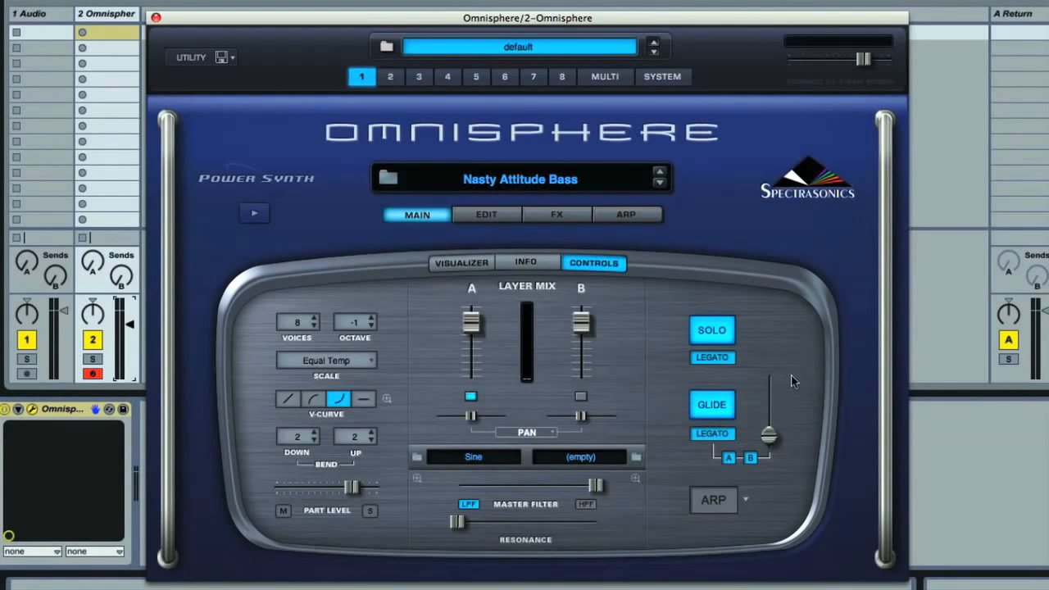
left_click(726, 343)
left_click(725, 342)
- Open the editing page of Nasty Attitude Bass and view layer B's settings before returning to layer A
left_click(486, 217)
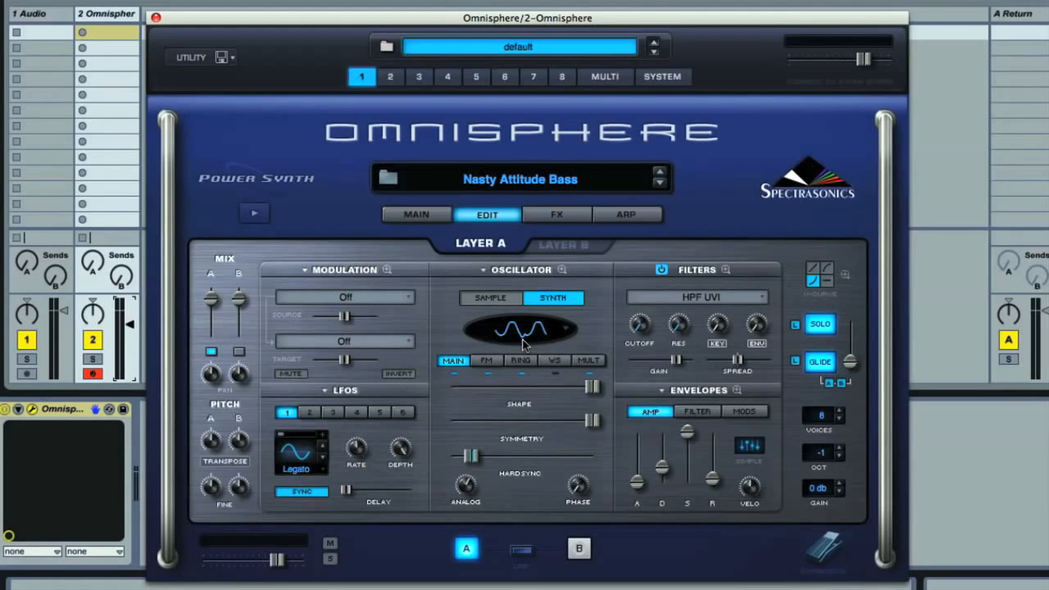
left_click(563, 245)
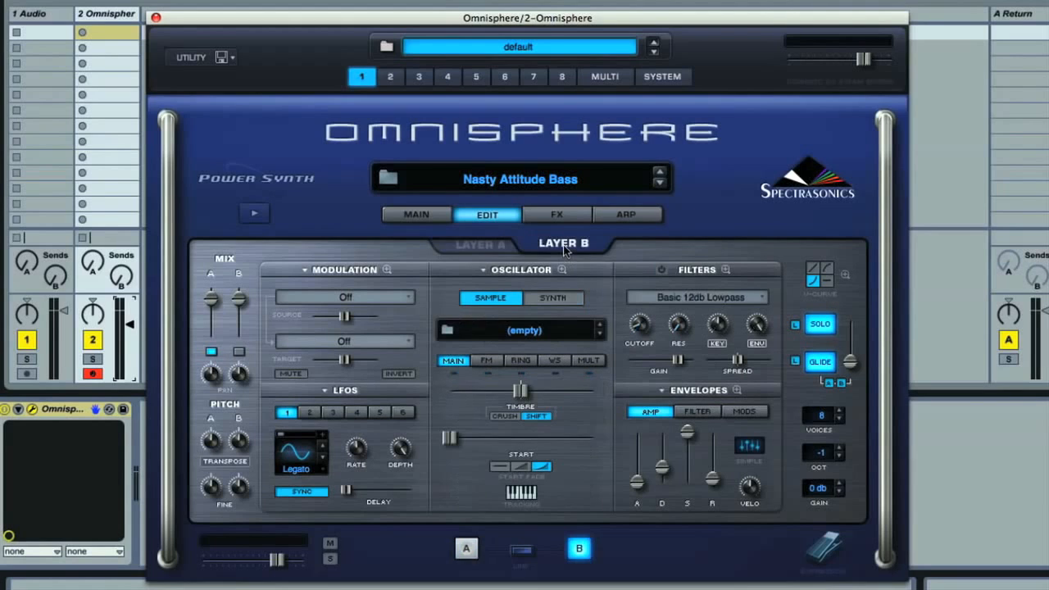
left_click(481, 245)
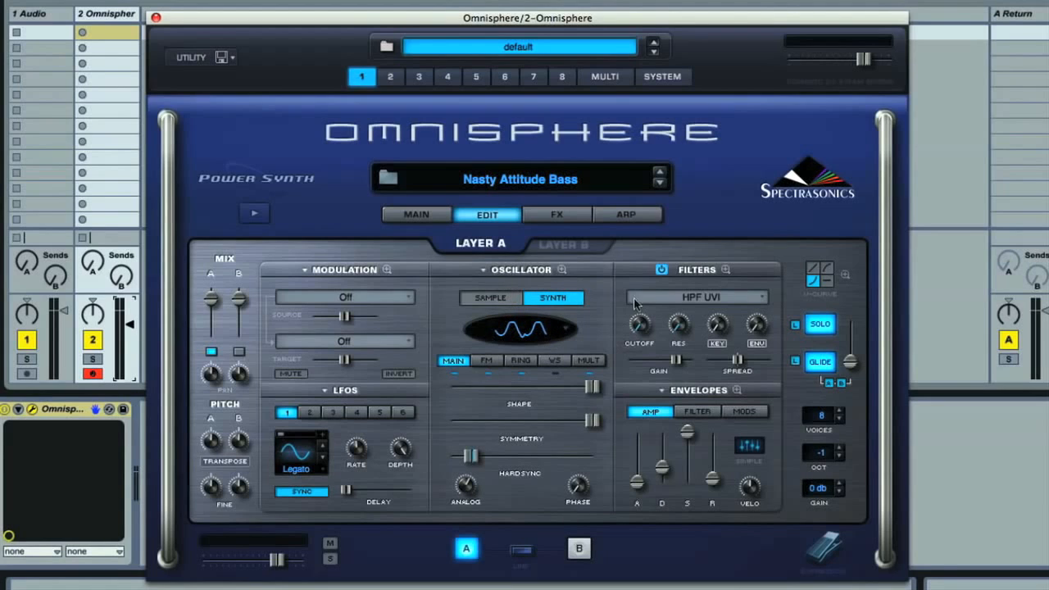
- Examine layer A's envelopes and filters in their zoomed views
left_click(736, 391)
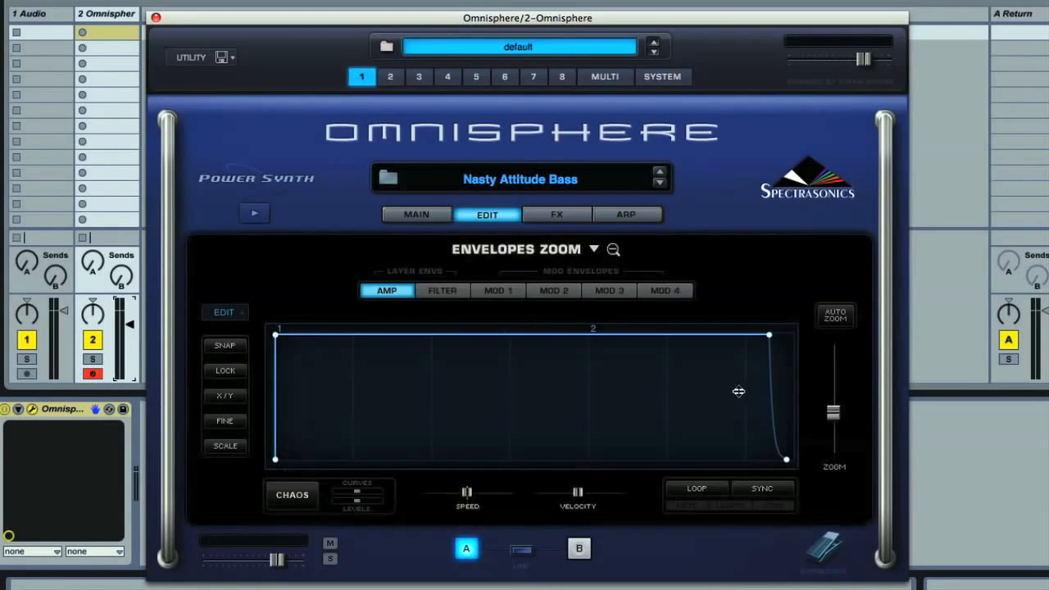
left_click(612, 249)
left_click(725, 270)
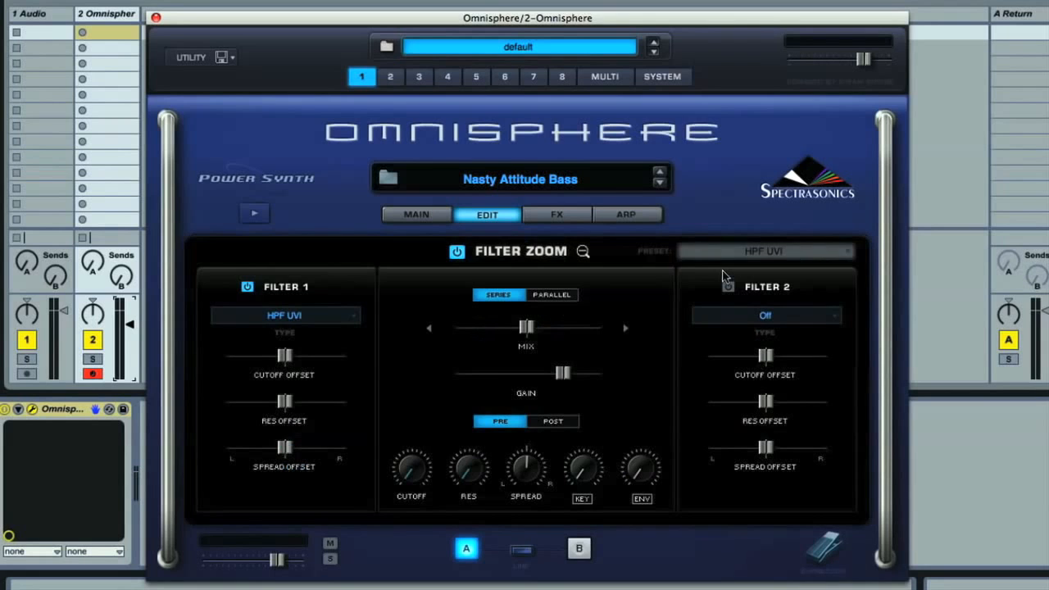
left_click(581, 252)
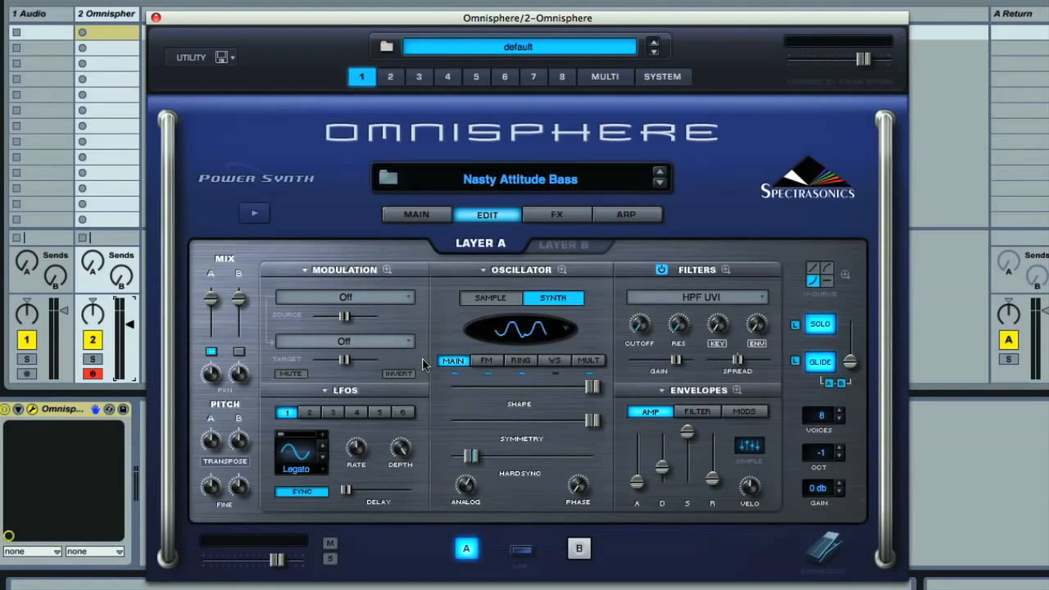
- Examine the zoomed modulation matrix of Nasty Attitude Bass for layers A and B, including layer A's second page of slots
left_click(387, 270)
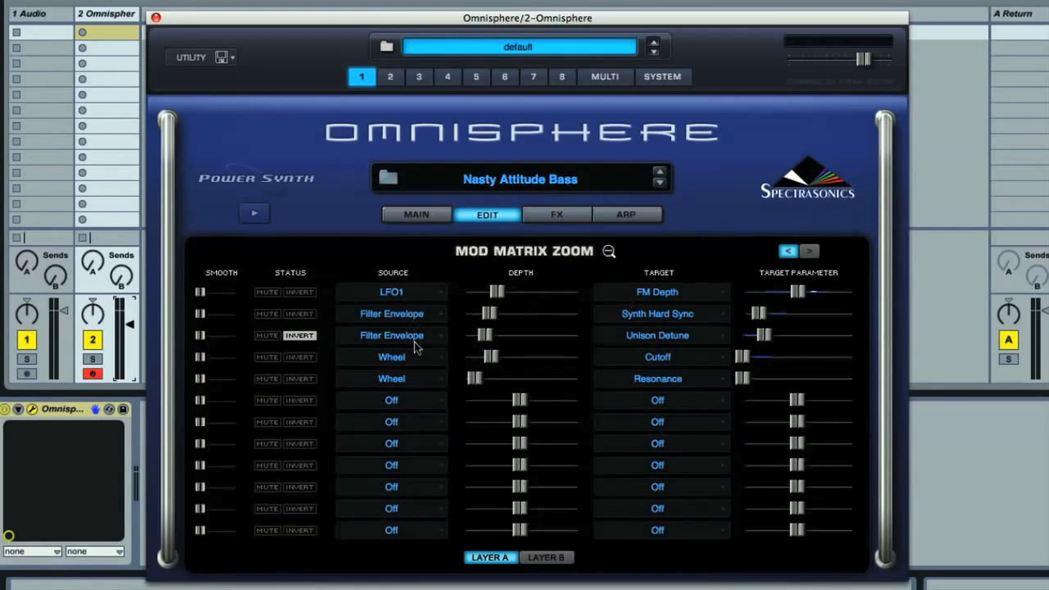
left_click(548, 564)
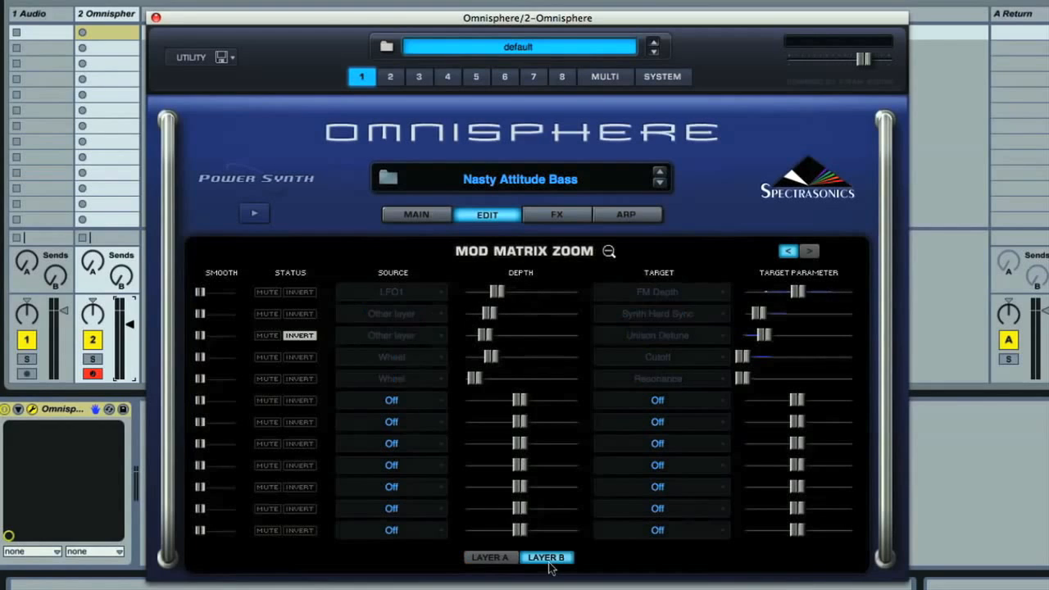
left_click(490, 557)
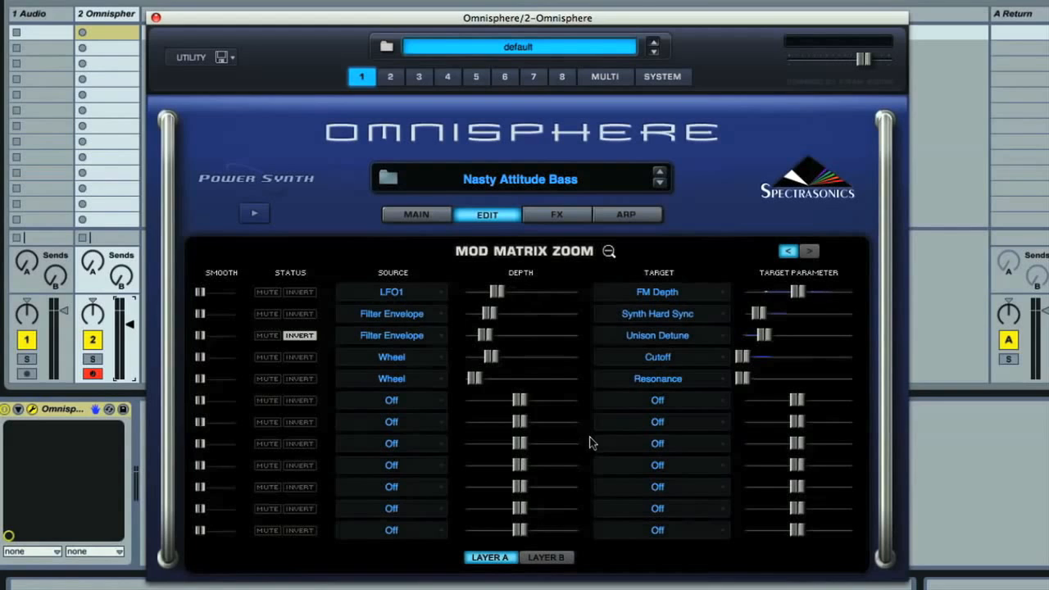
left_click(809, 251)
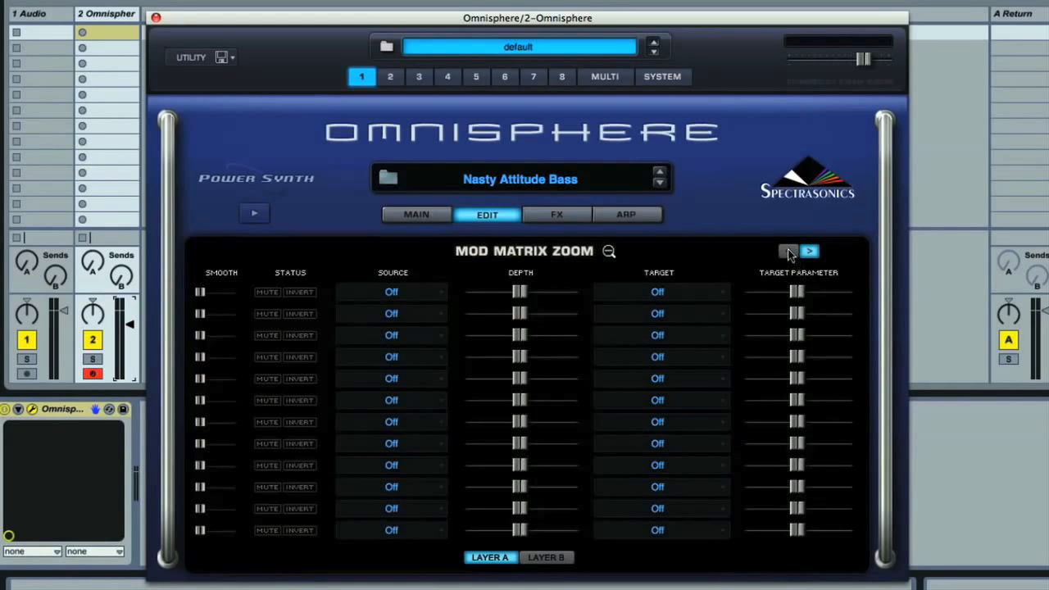
left_click(788, 252)
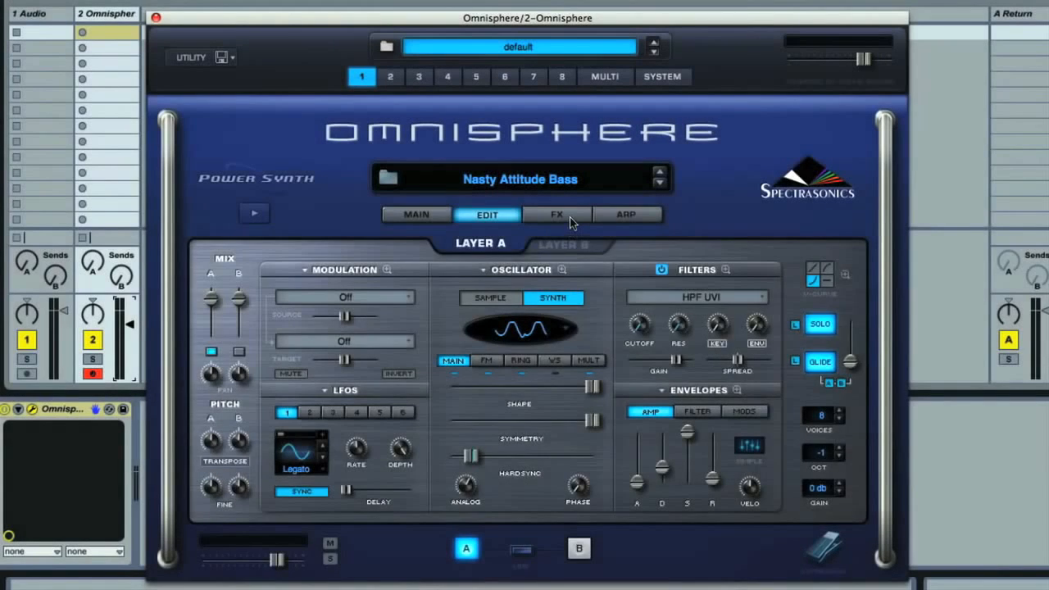
- View the effects racks for layer A, layer B and the common section of Nasty Attitude Bass
left_click(570, 218)
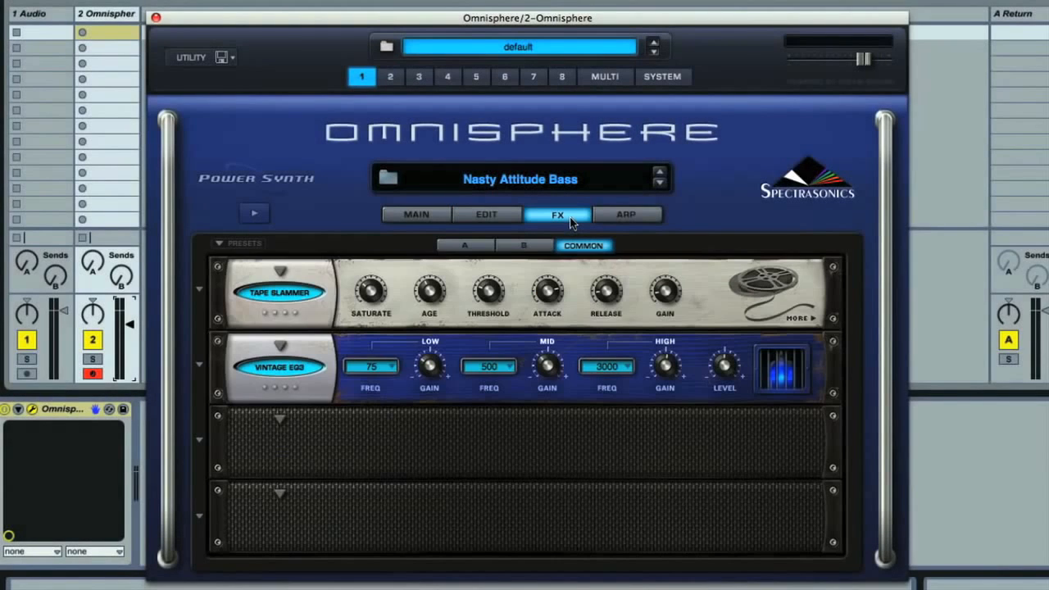
left_click(477, 247)
left_click(525, 248)
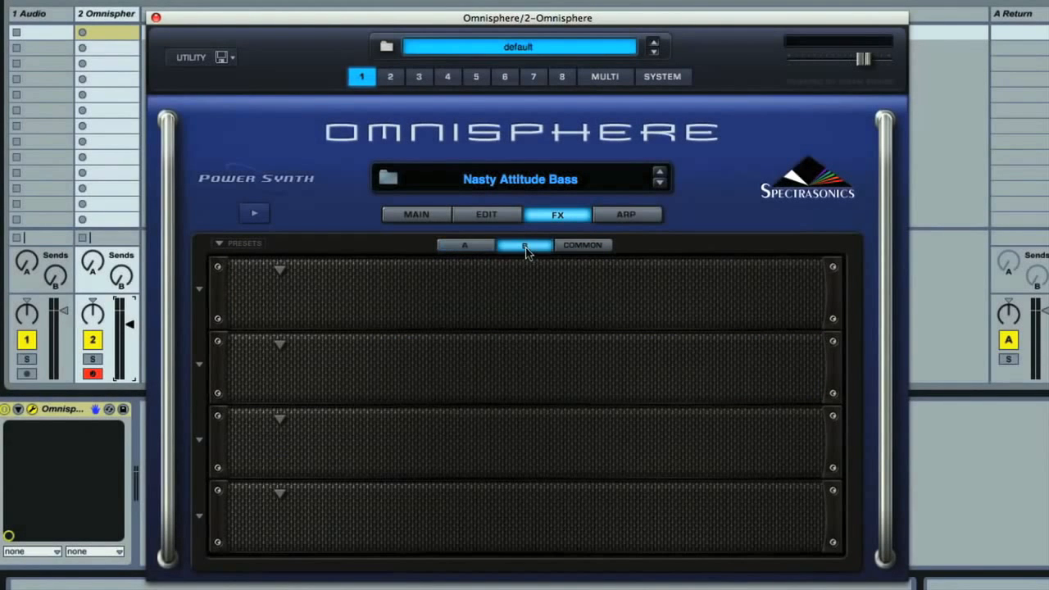
left_click(586, 248)
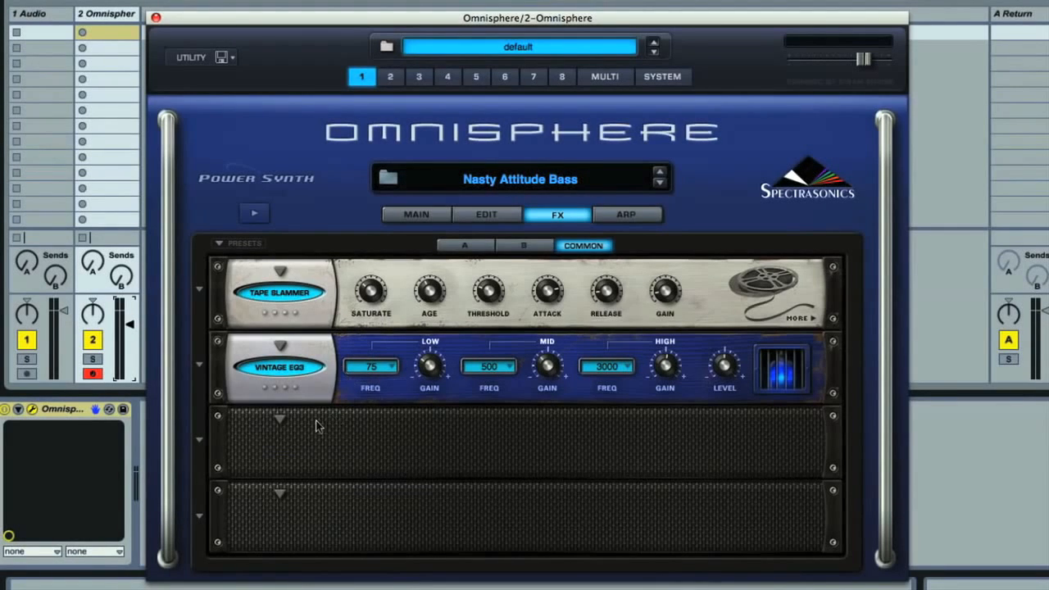
- Bypass the common rack's Vintage EQ3 and Tape Slammer, and choose Ultra Chorus for its third slot
left_click(283, 372)
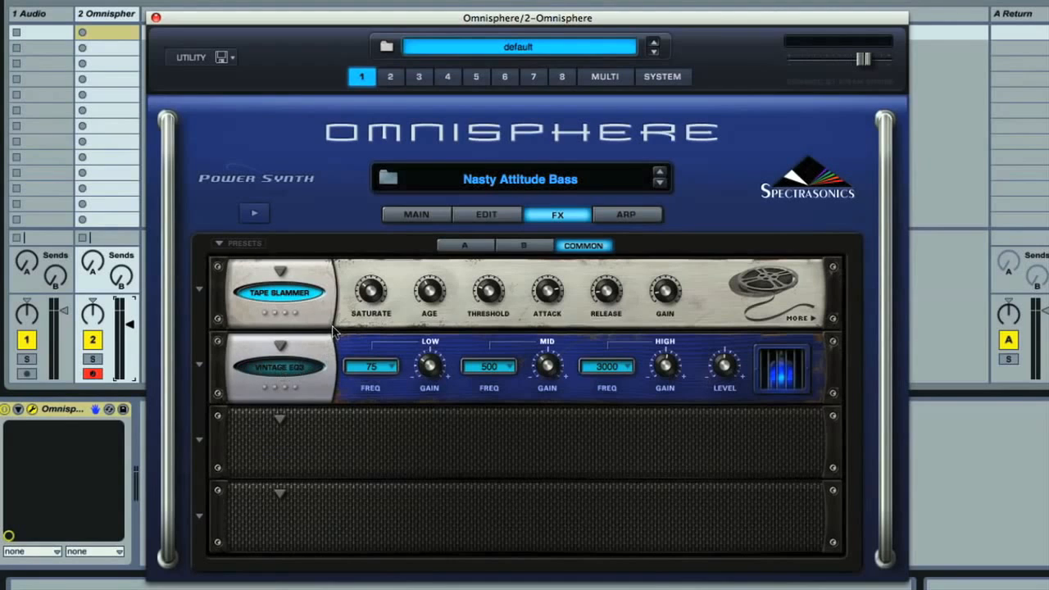
left_click(293, 297)
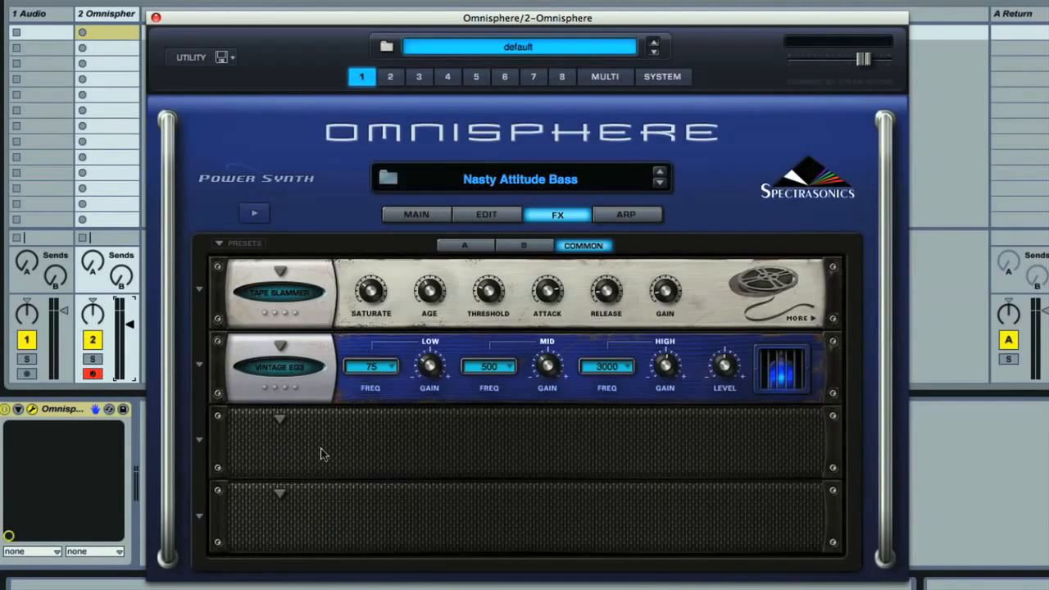
left_click(281, 419)
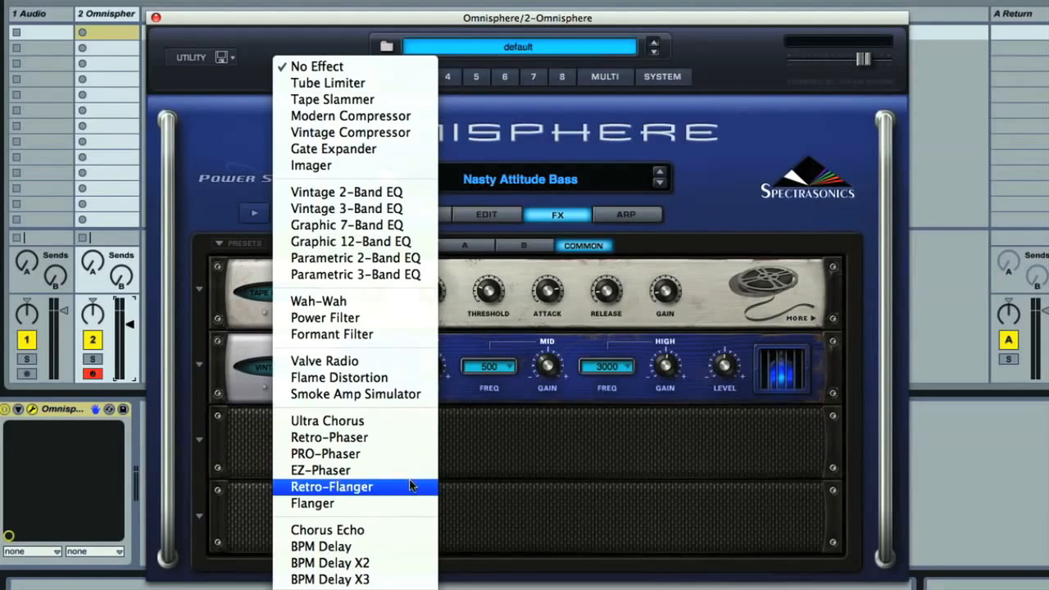
left_click(377, 425)
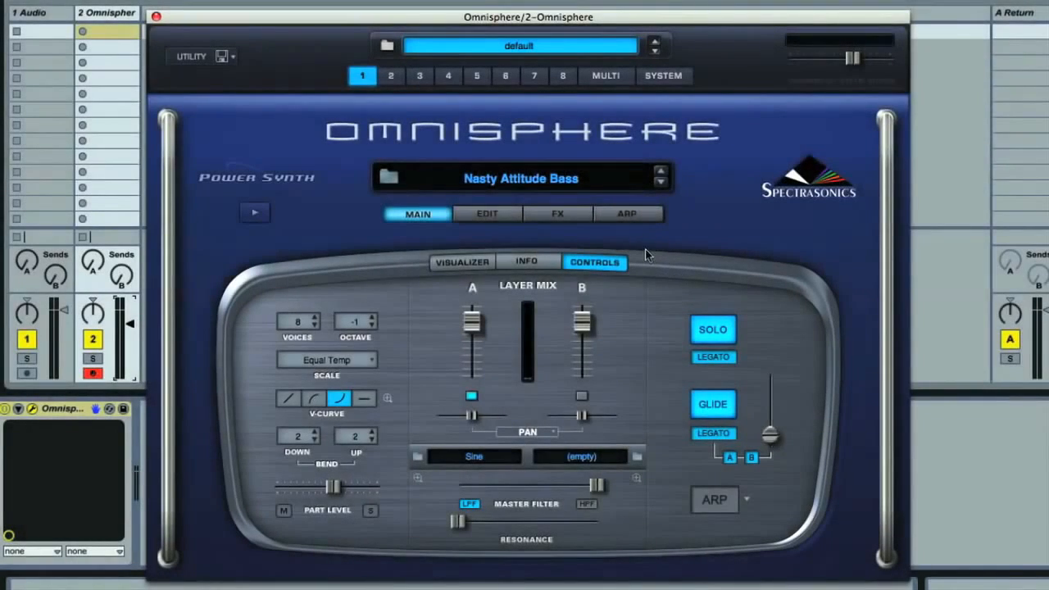
- View the arpeggiator page and toggle the arpeggiator's power on and off there
left_click(624, 217)
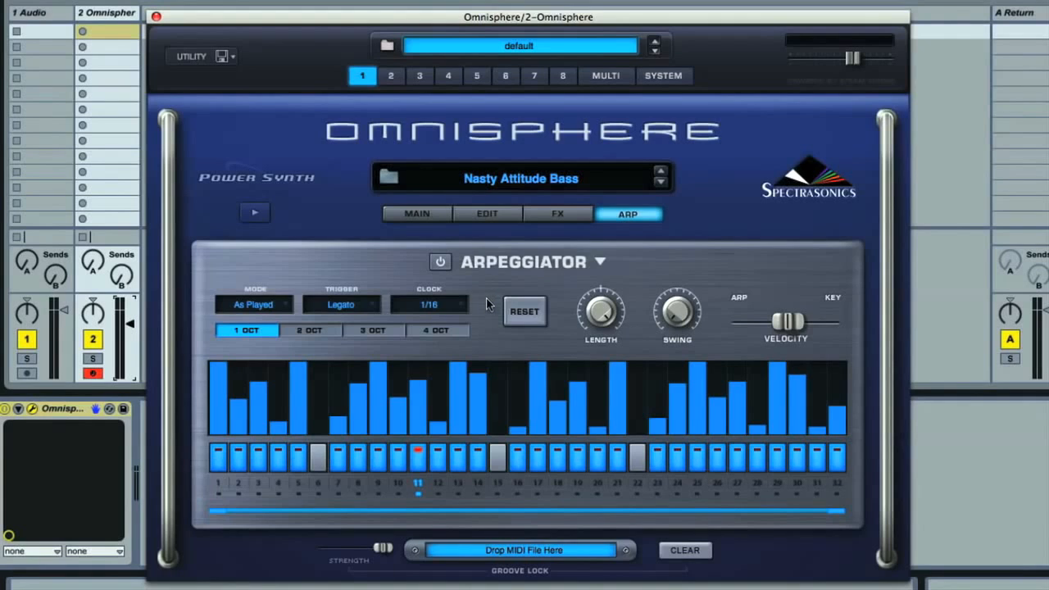
left_click(441, 262)
left_click(441, 262)
- On the main controls page, look through the arpeggiator presets and toggle the arpeggiator, leaving it switched on
left_click(418, 215)
left_click(717, 502)
left_click(717, 502)
left_click(745, 502)
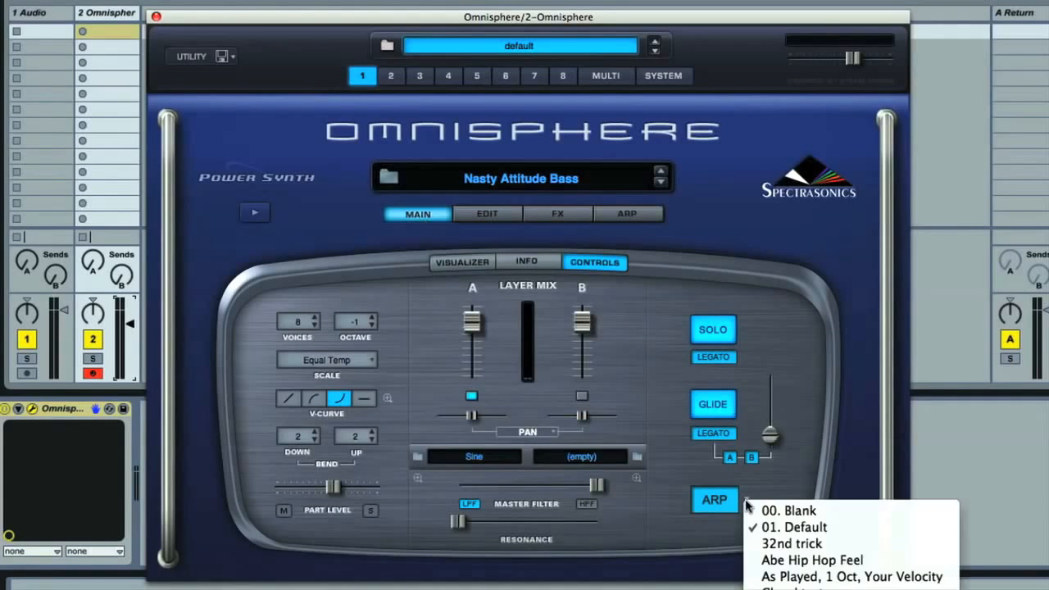
left_click(846, 512)
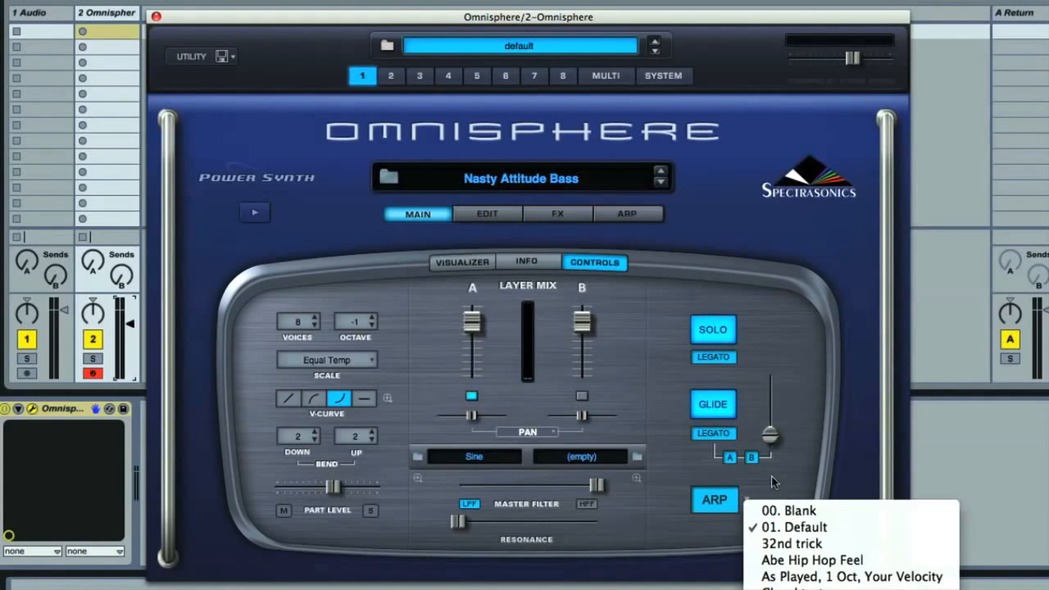
left_click(721, 501)
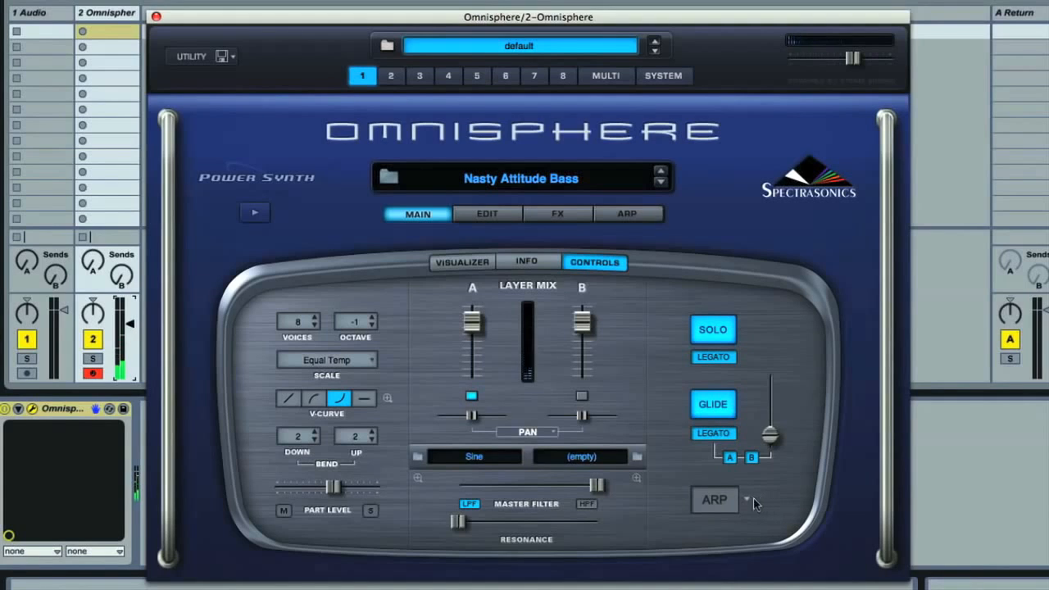
left_click(715, 498)
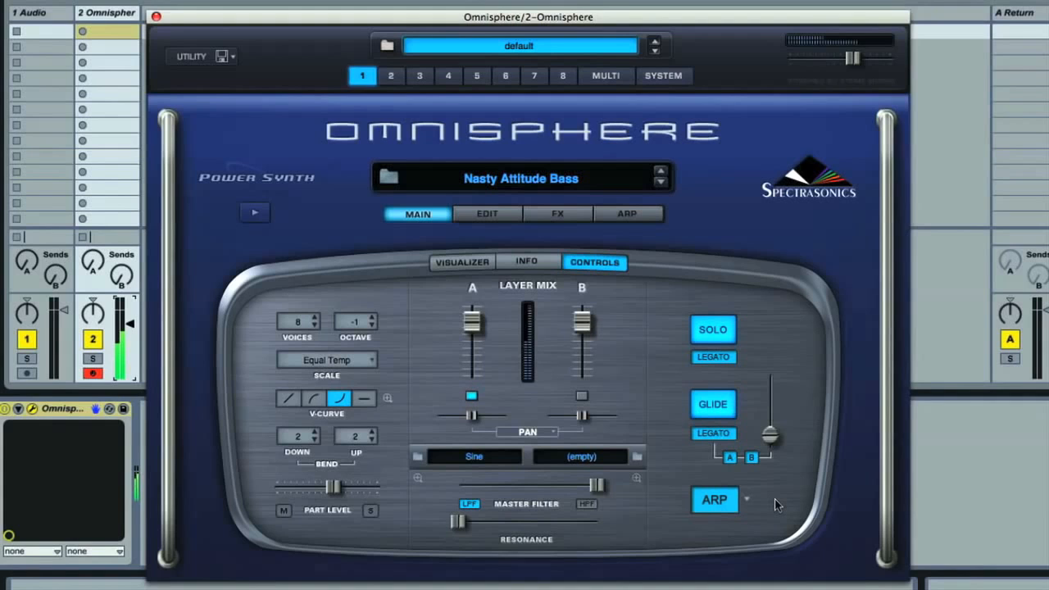
- Load the 32nd trick arpeggiator preset, view its pattern on the arpeggiator page, and replace it with Lone Arranger
left_click(746, 499)
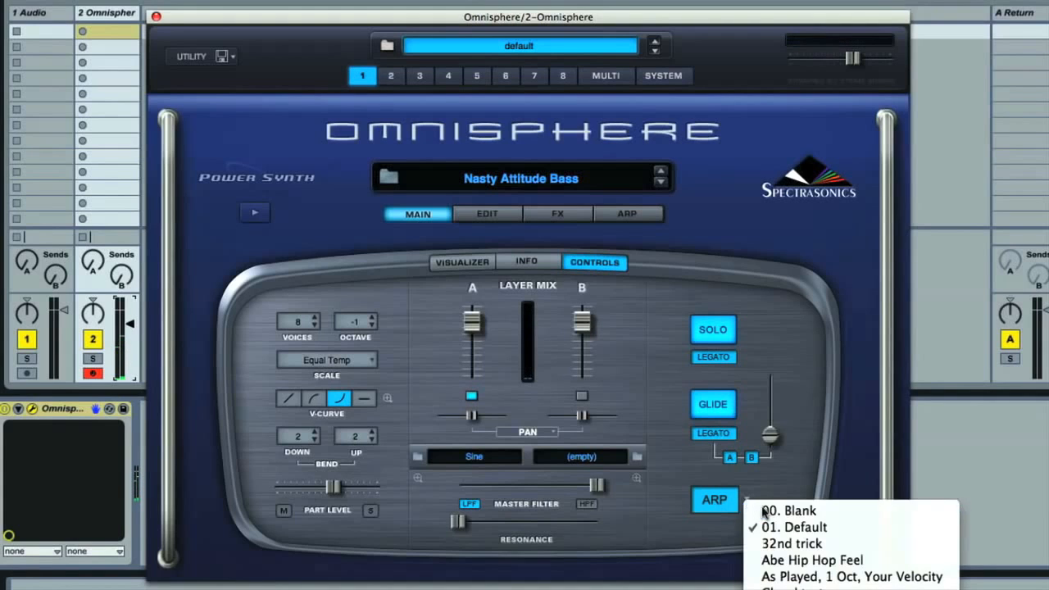
left_click(817, 534)
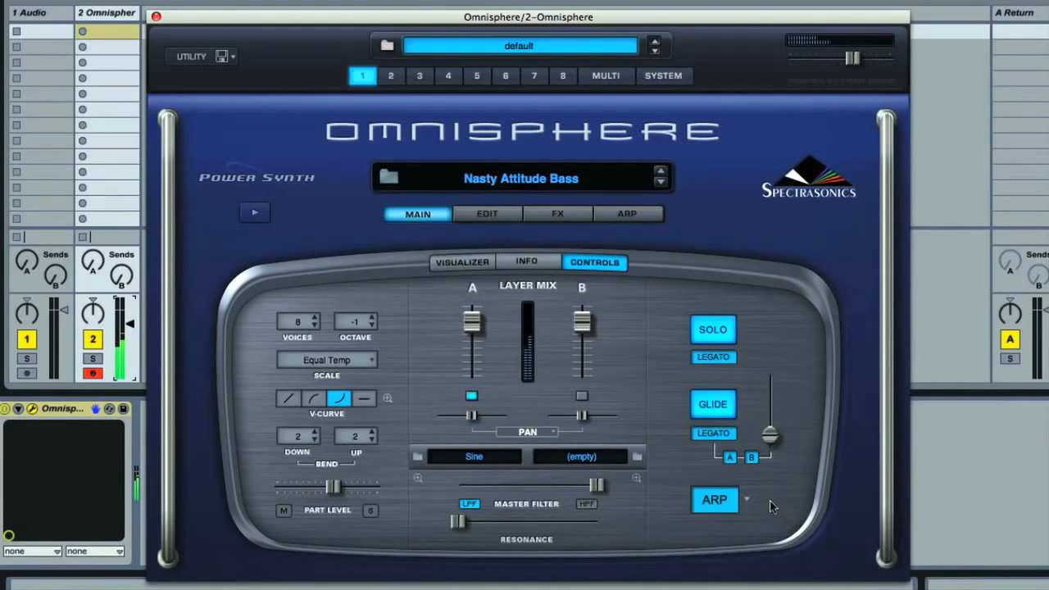
left_click(631, 214)
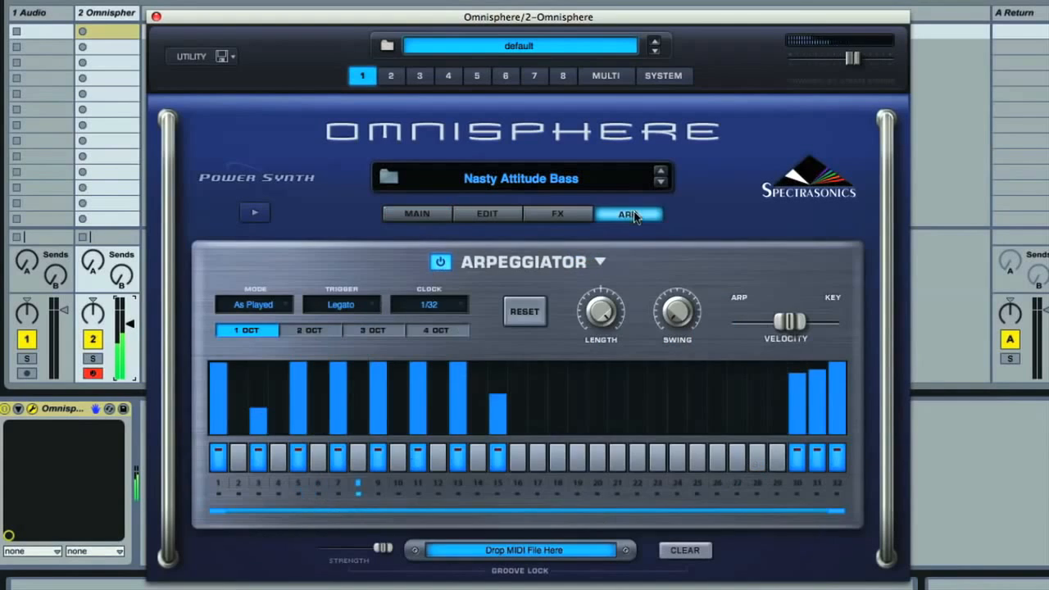
left_click(599, 262)
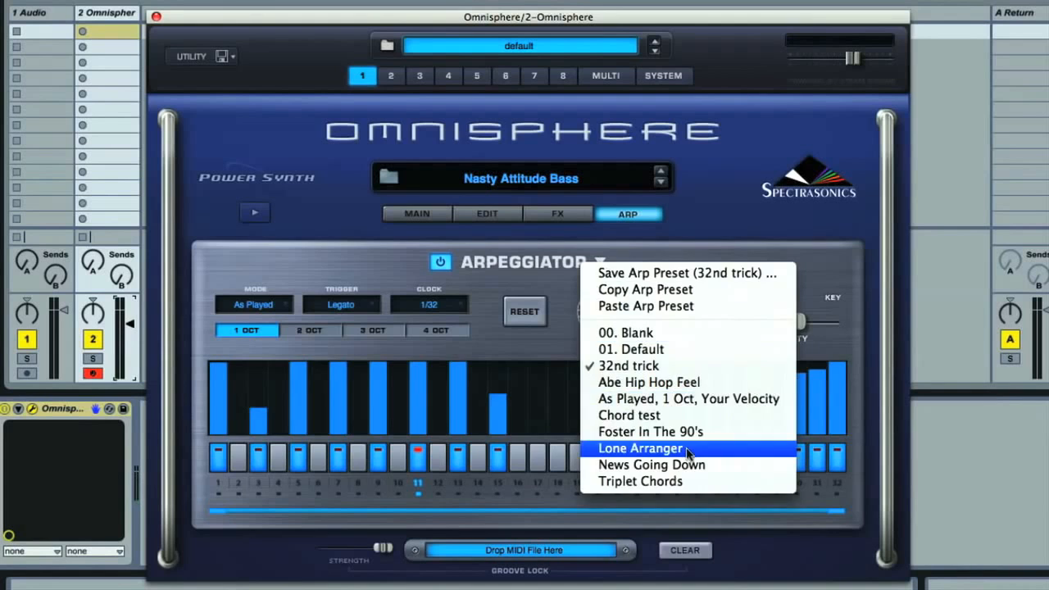
left_click(639, 448)
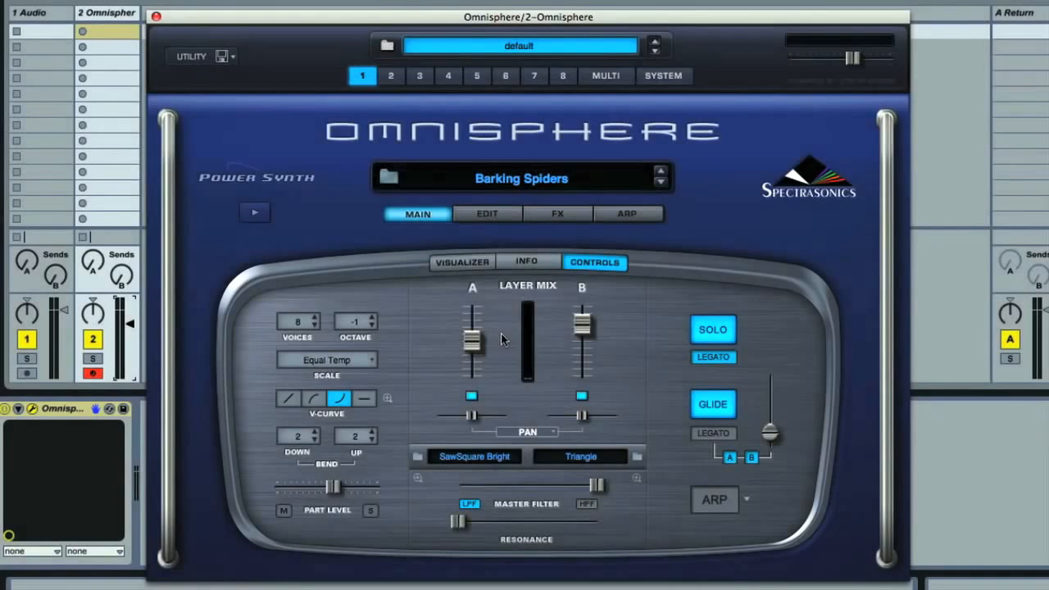
- Show the visualizer for Barking Spiders and switch its display between scope and analyzer, ending on the analyzer
left_click(461, 266)
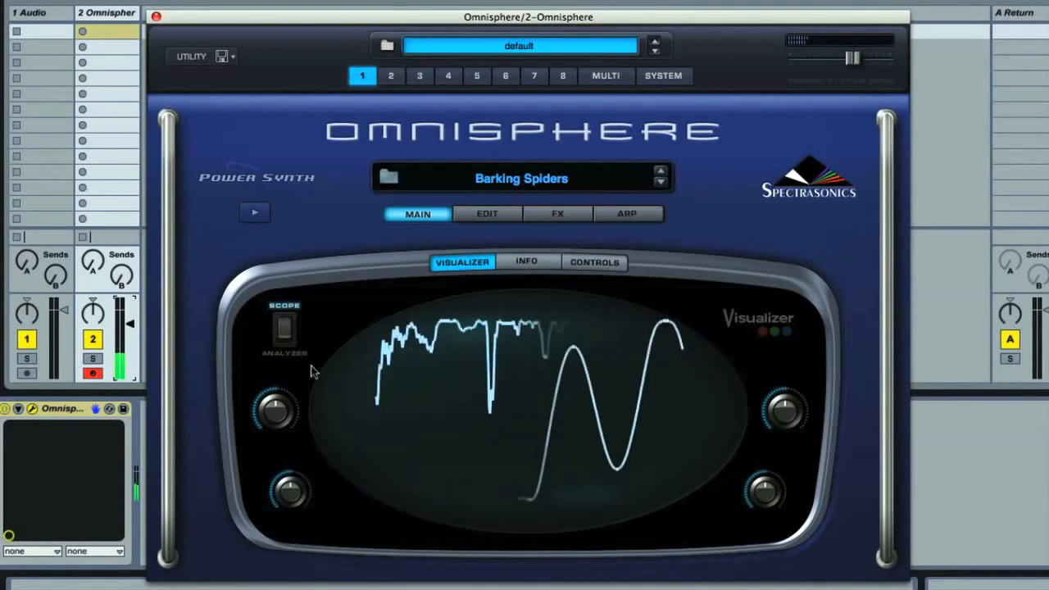
left_click(282, 344)
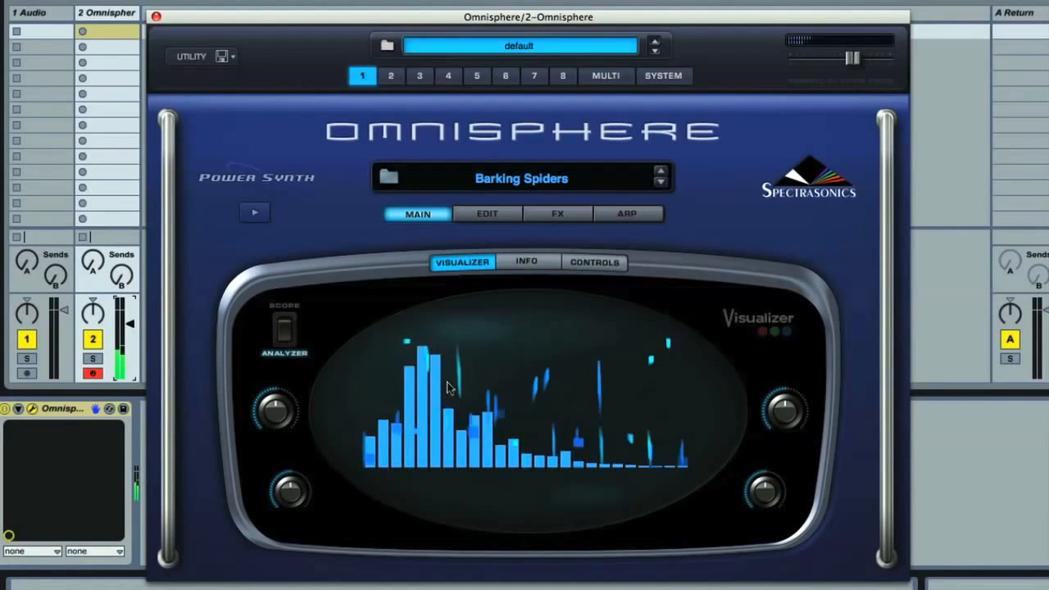
left_click(283, 330)
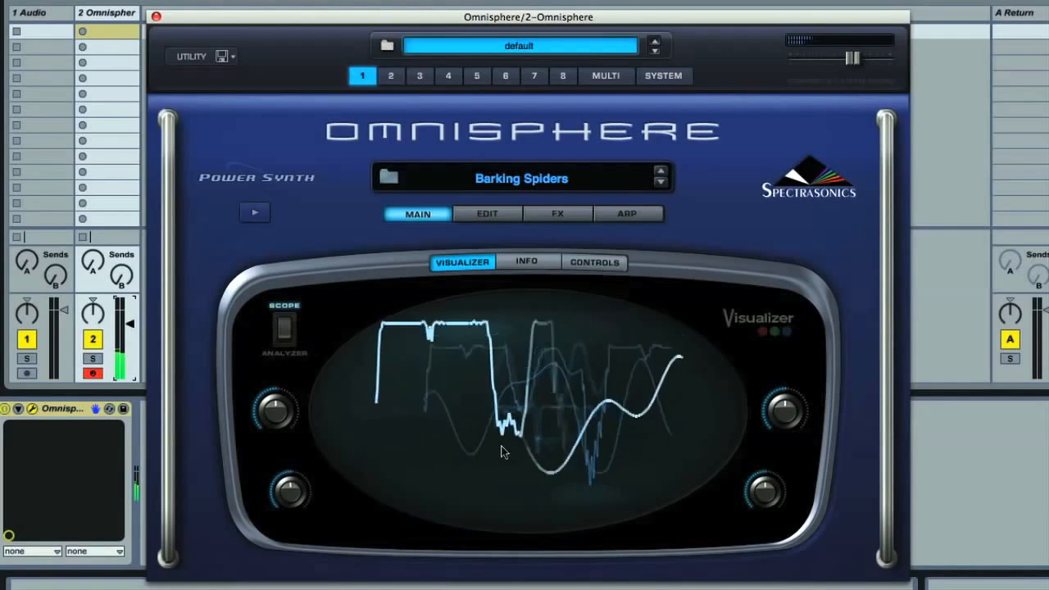
left_click(285, 337)
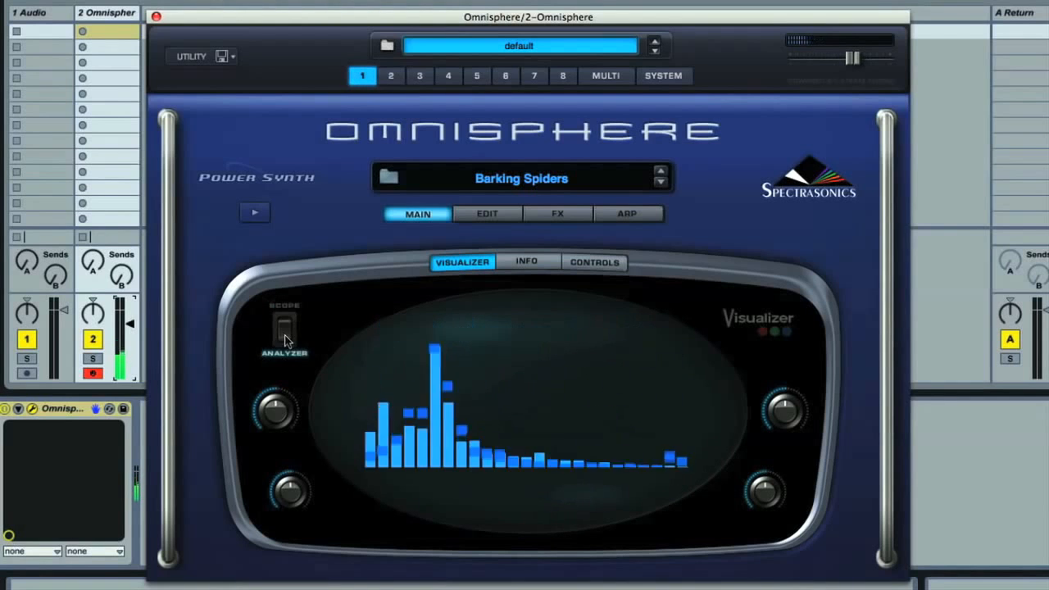